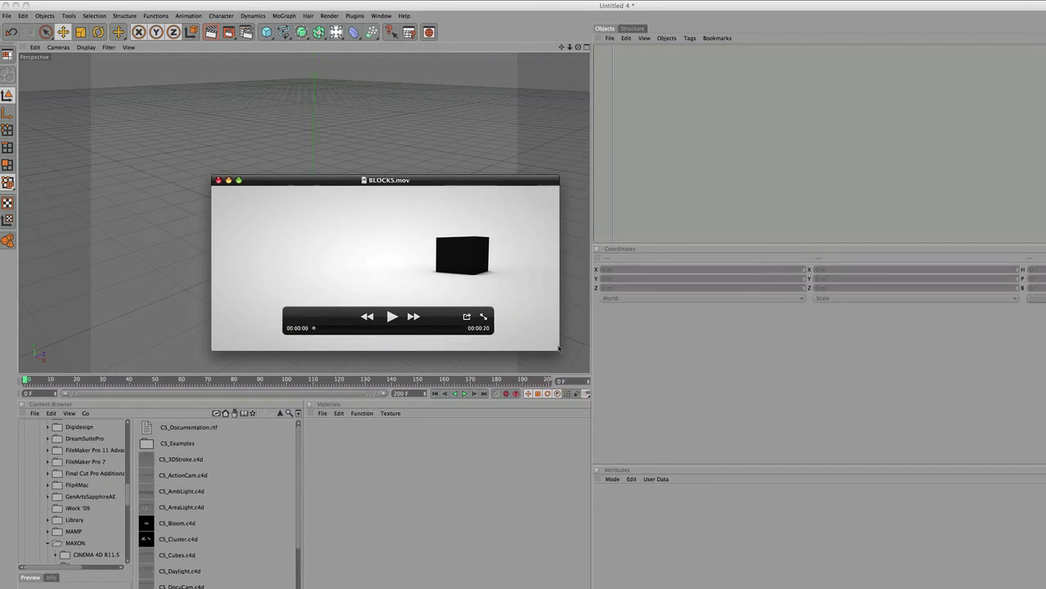
Step: Enlarge the BLOCKS.mov preview, scrub through the reference animation, and return to the empty CINEMA 4D scene
key(super+Tab)
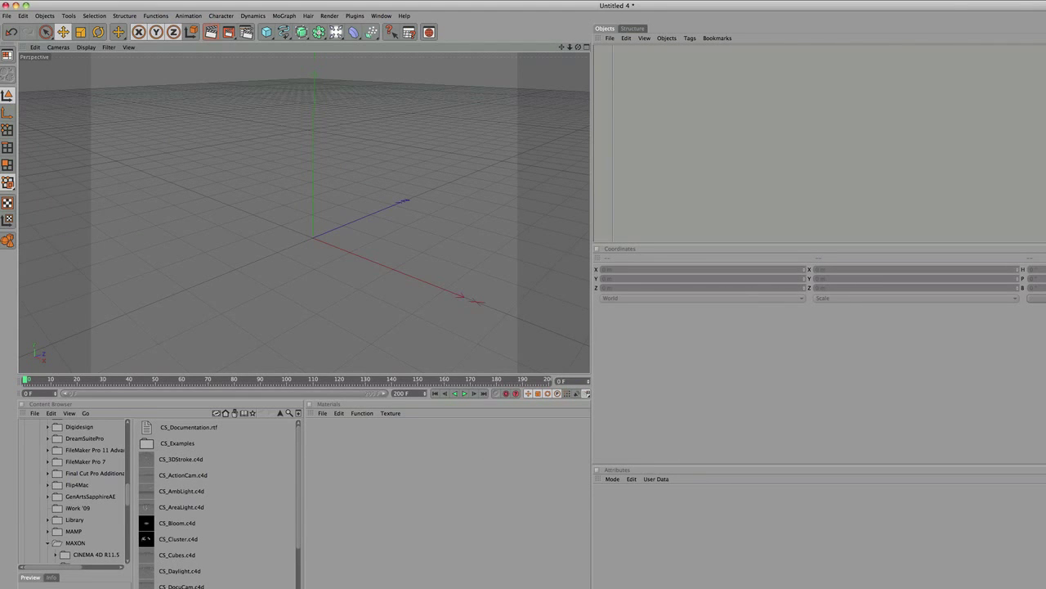
key(super+Tab)
drag(559, 350, 821, 468)
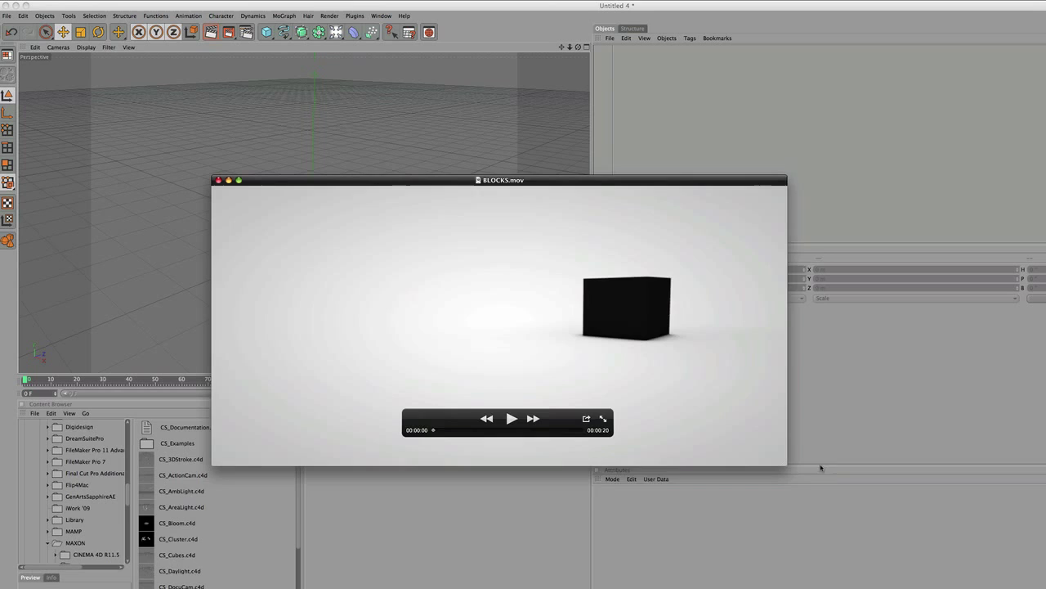
drag(460, 179, 385, 85)
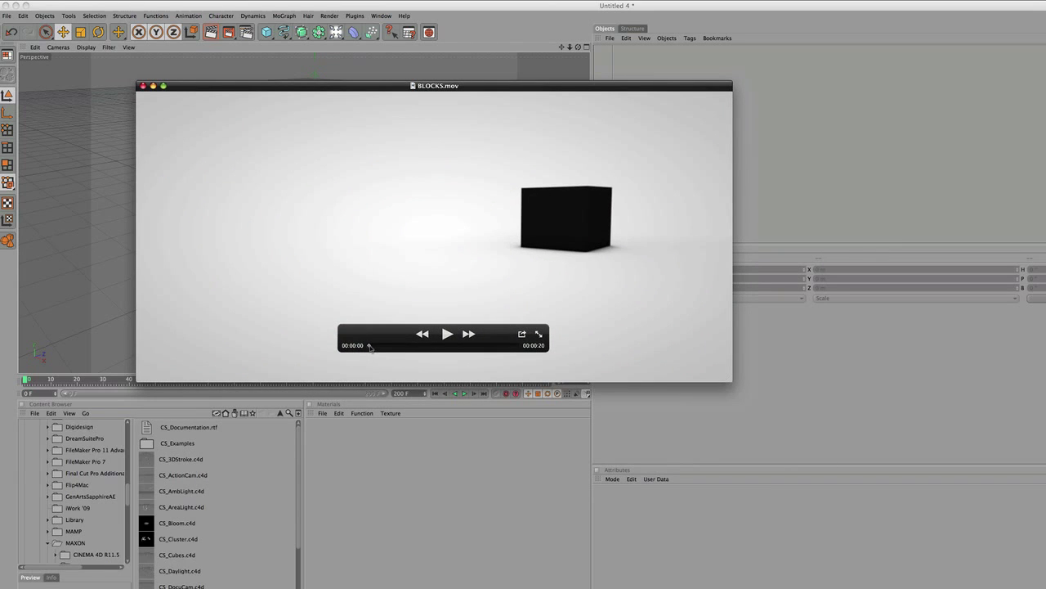
click(372, 346)
drag(372, 346, 507, 355)
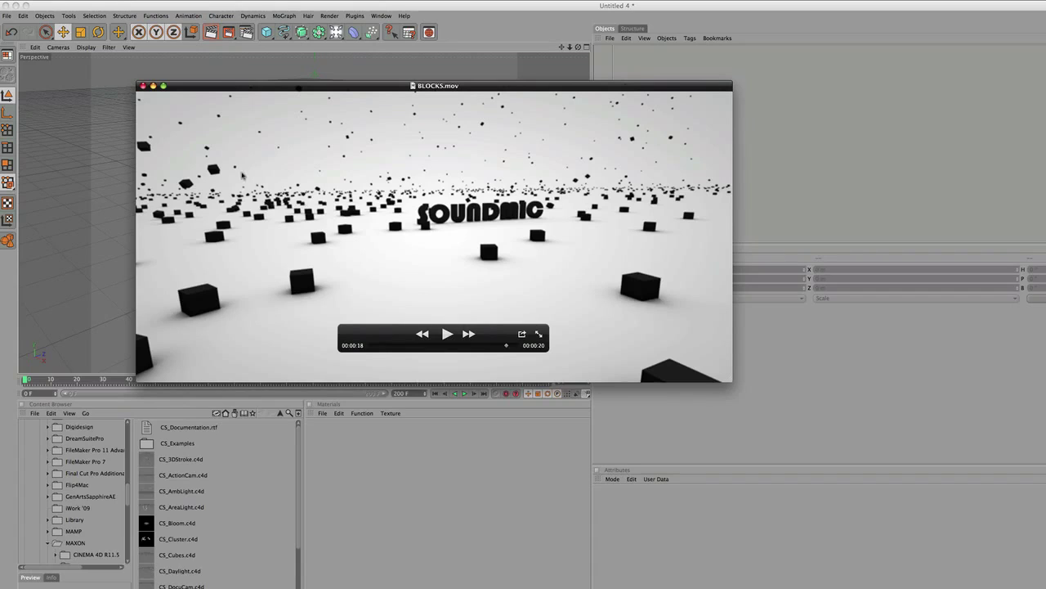
click(49, 2)
click(98, 72)
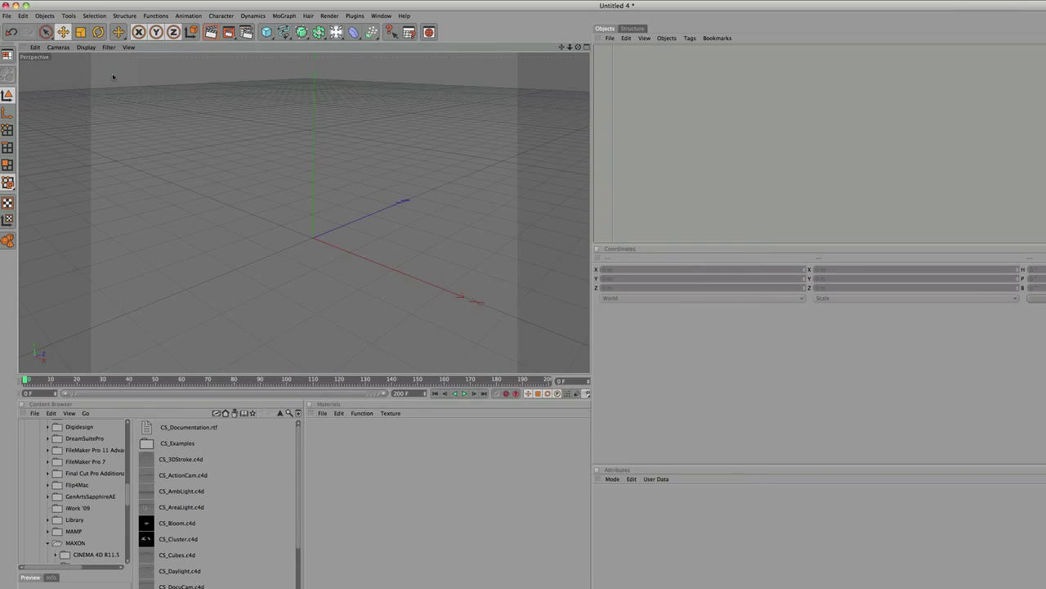
Step: Add a plane, enlarge it to about 2017 by 2615 m, and shift it to about X -396 m, Z 292 m
drag(267, 32, 353, 75)
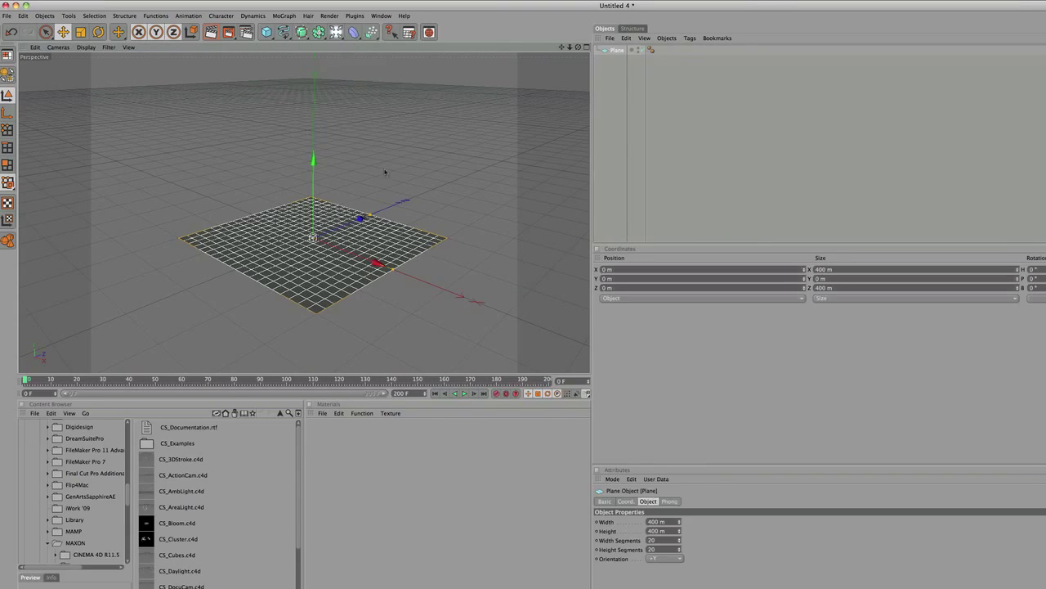
drag(391, 268, 564, 352)
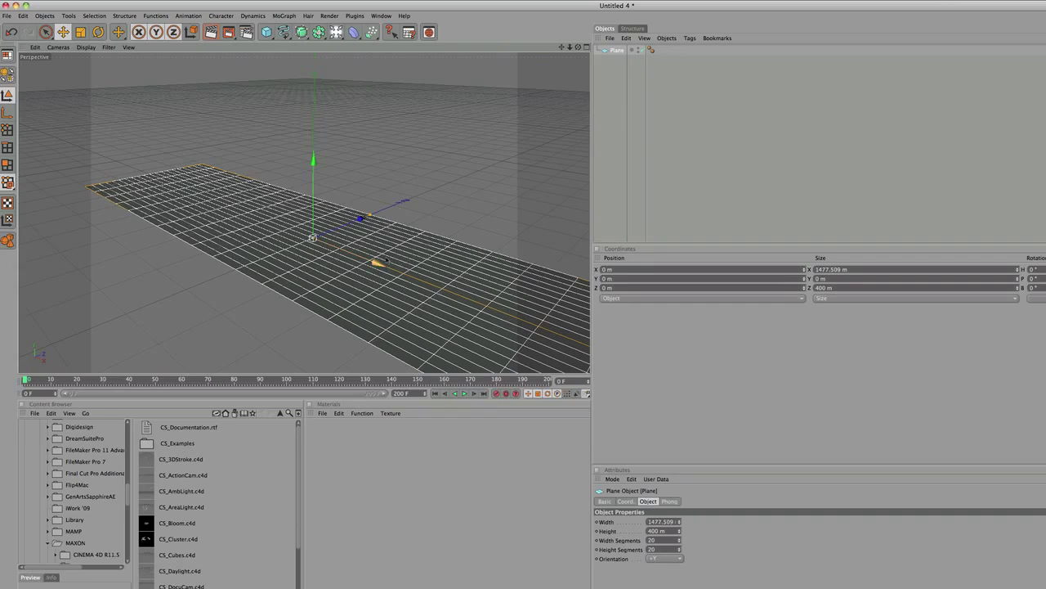
drag(372, 218, 489, 166)
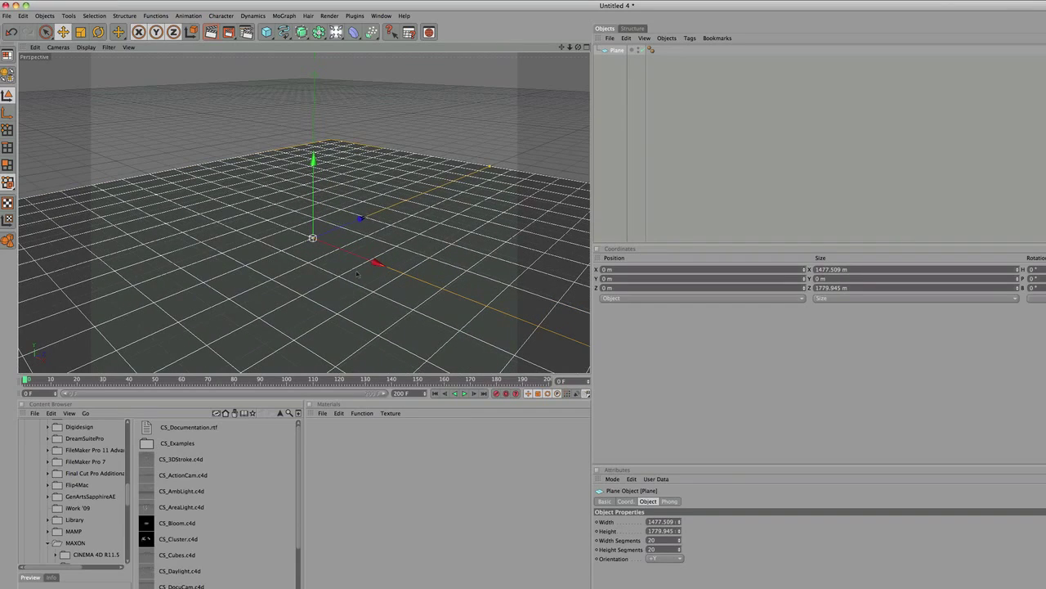
drag(376, 263, 272, 222)
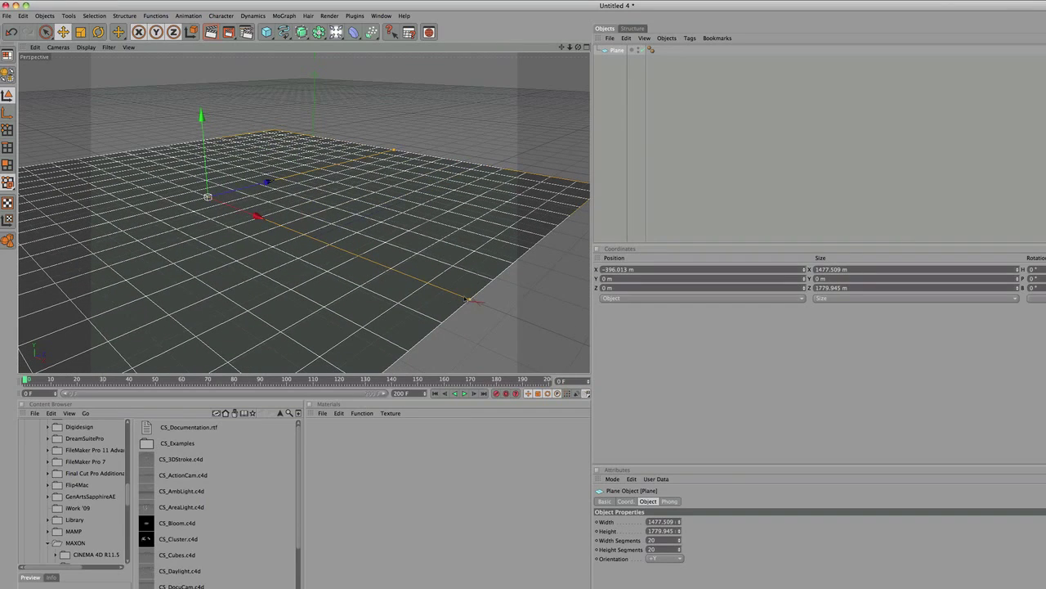
drag(466, 300, 573, 360)
drag(390, 143, 391, 162)
drag(278, 190, 343, 170)
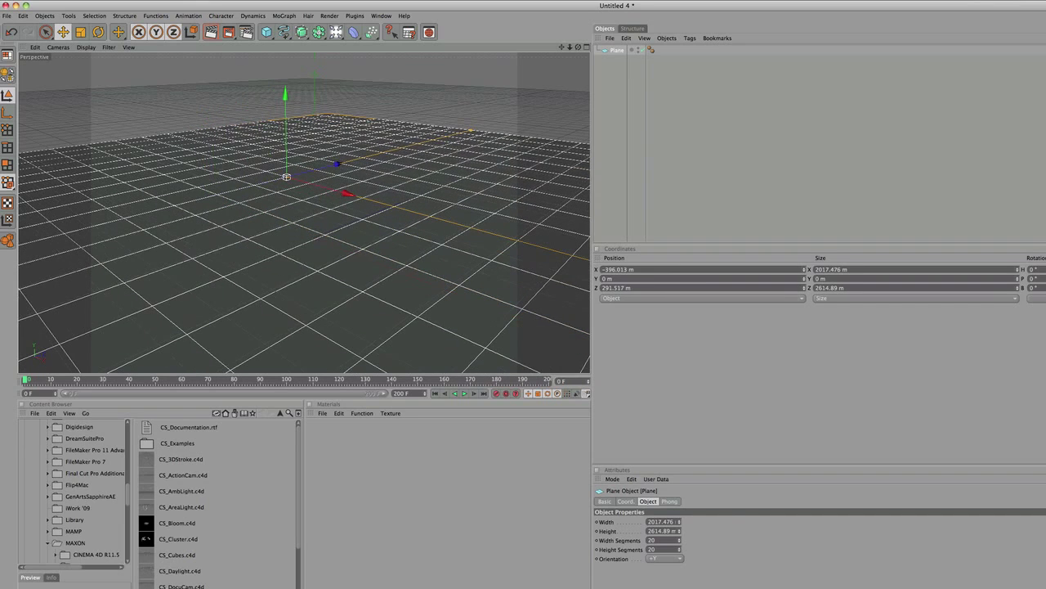
Step: Add a cube and set its X, Y and Z sizes to 50 m
click(267, 32)
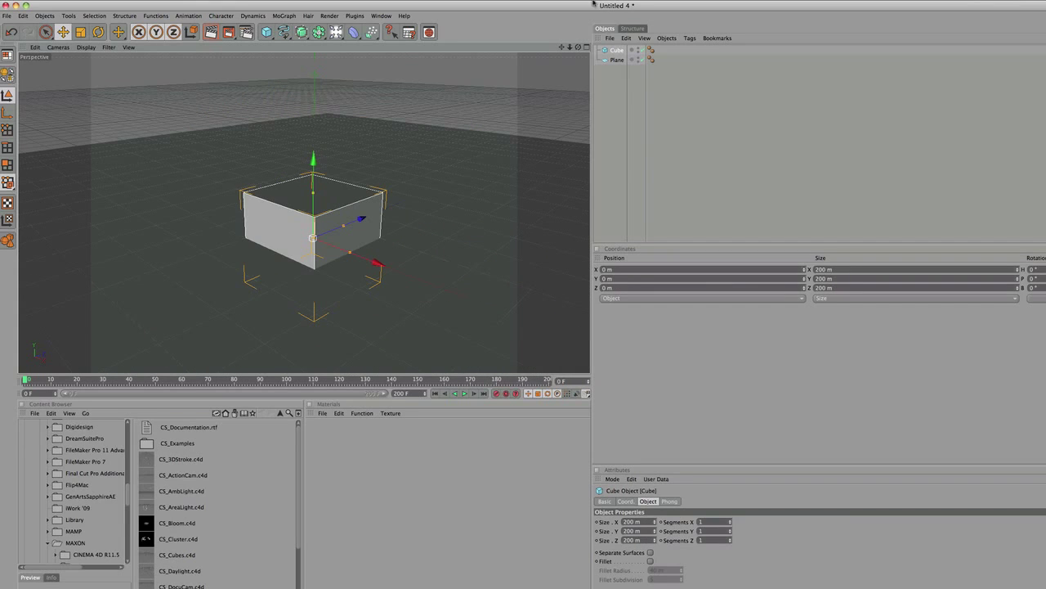
click(645, 520)
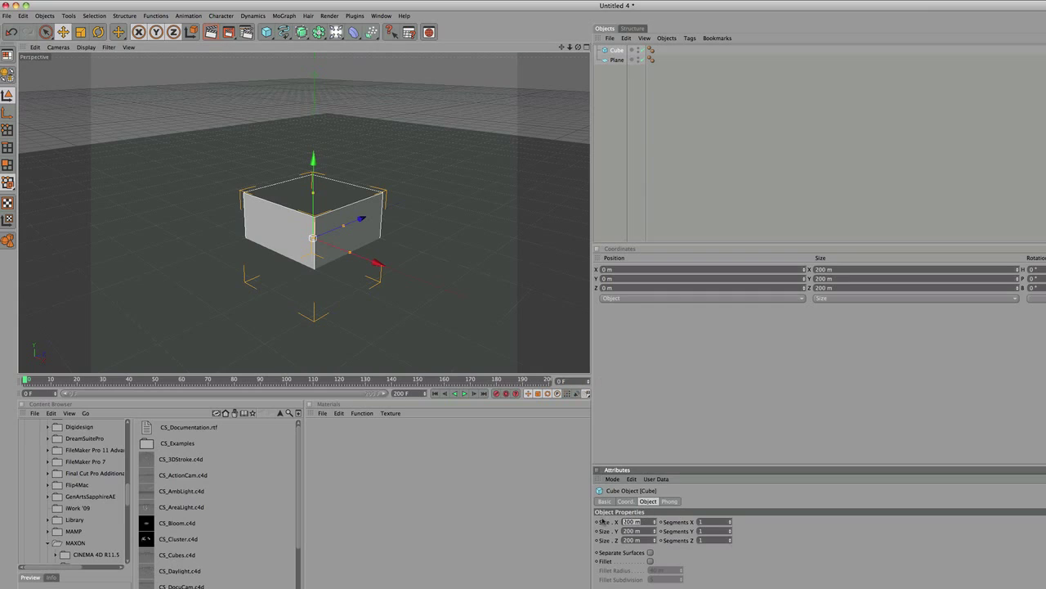
text(50)
key(Tab)
text(50)
key(Tab)
text(50)
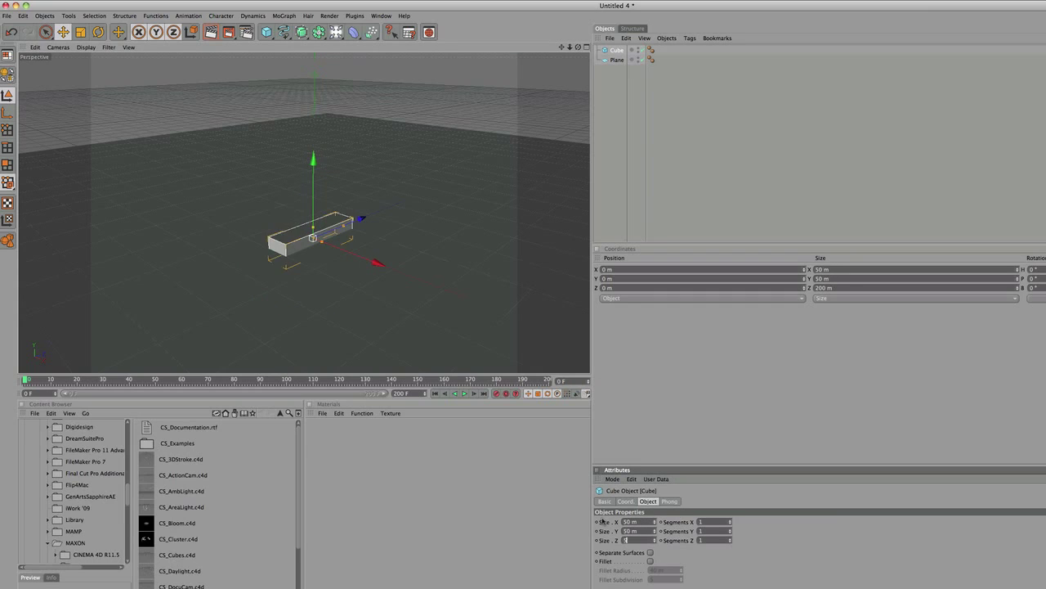
key(Return)
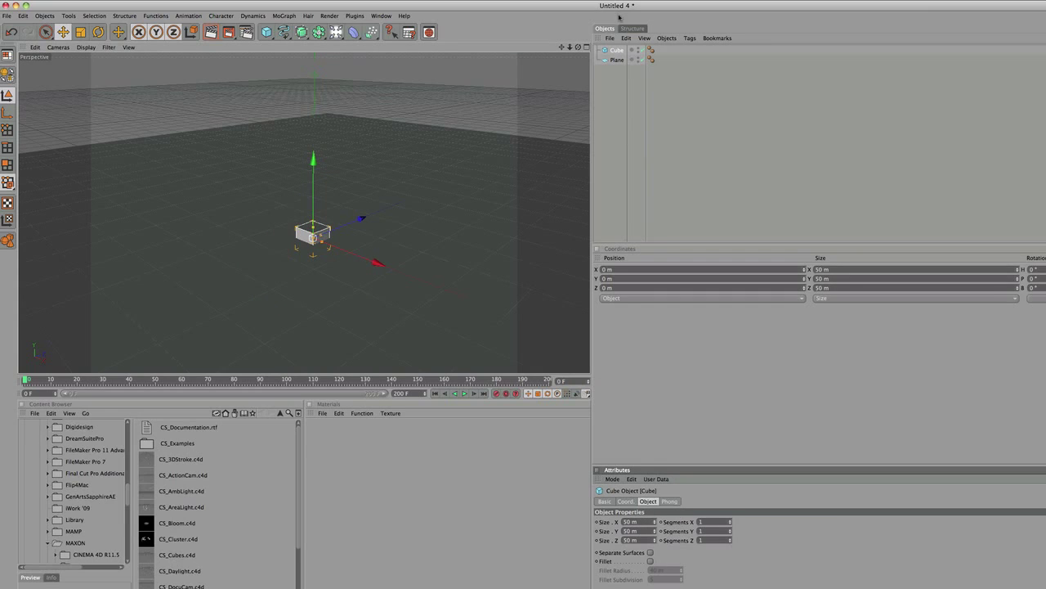
Step: Make the cube editable and nest it inside a new MoGraph Cloner object
key(c)
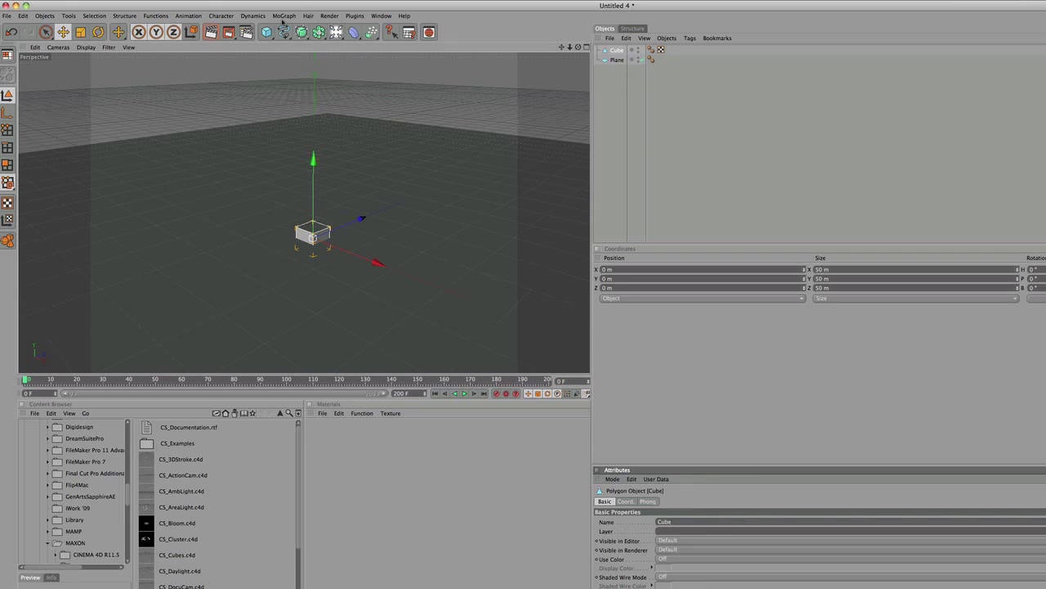
click(284, 16)
click(291, 70)
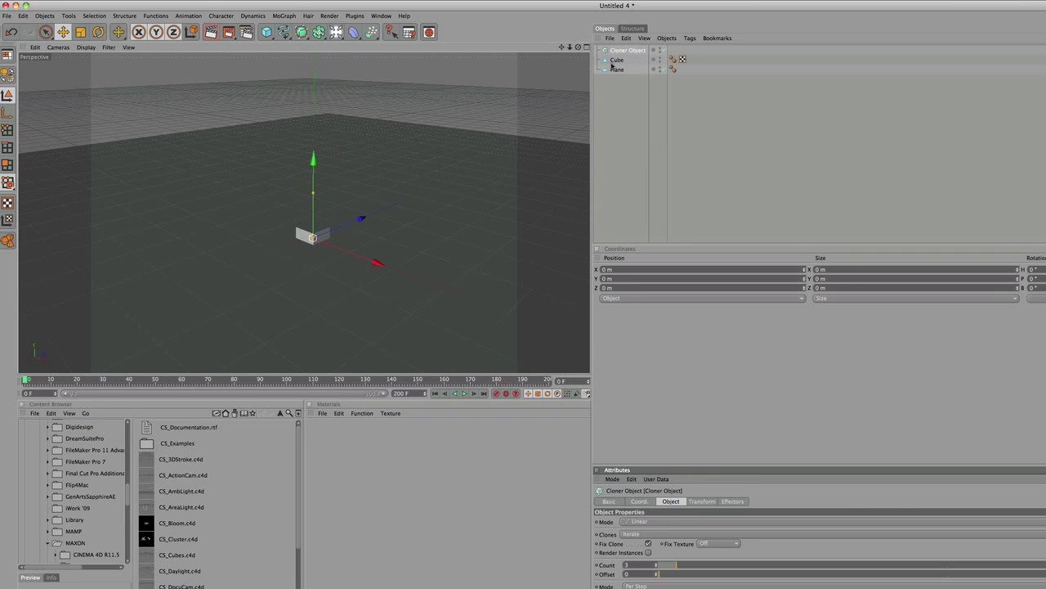
drag(617, 63, 621, 52)
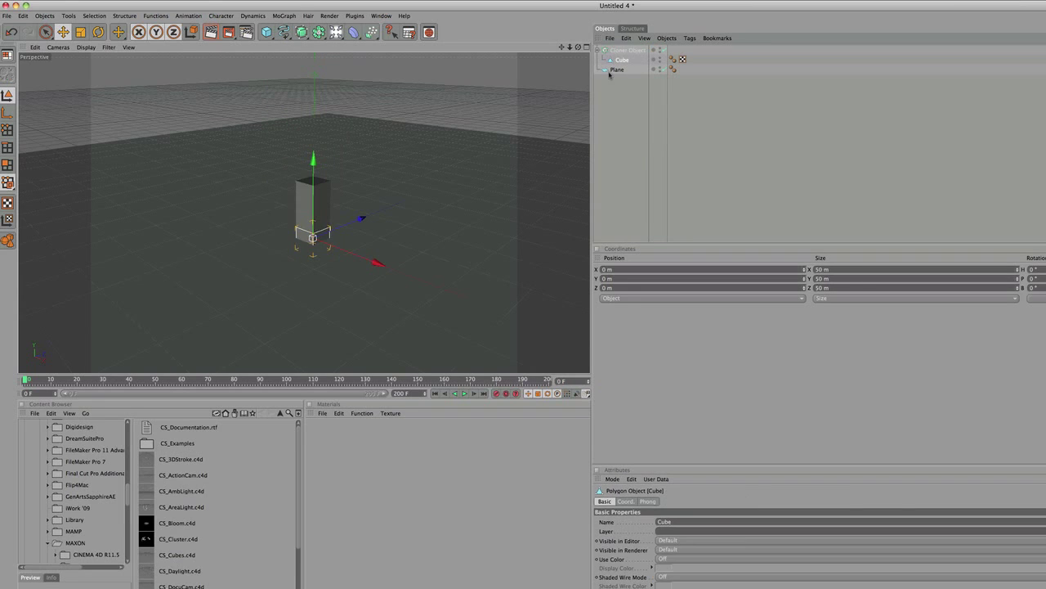
Step: Set the cloner to Grid Array mode with counts of 10, 10 and 10, and raise it to about Y 131 m
click(627, 51)
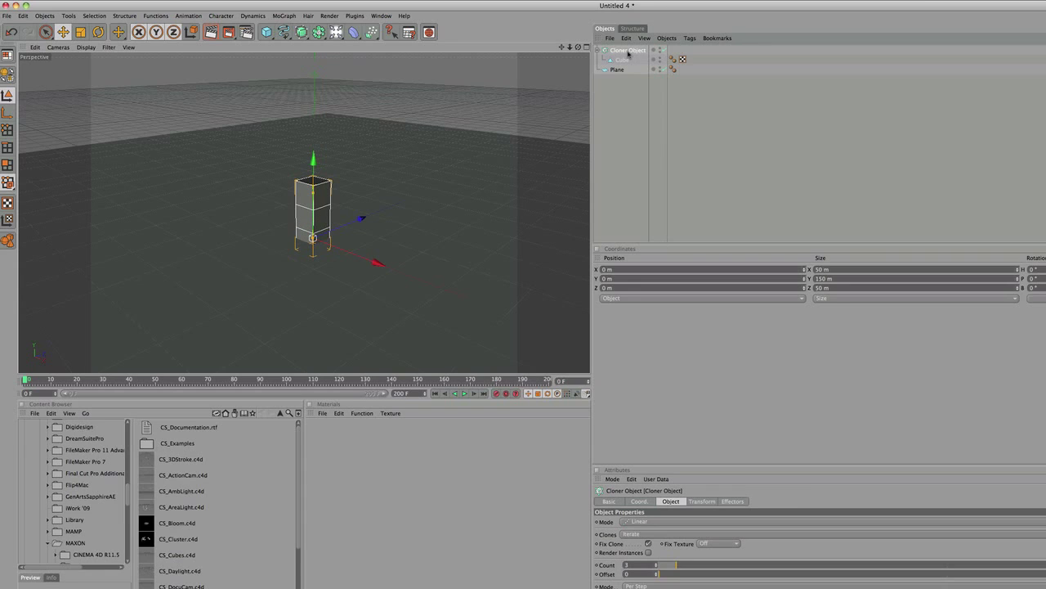
click(630, 521)
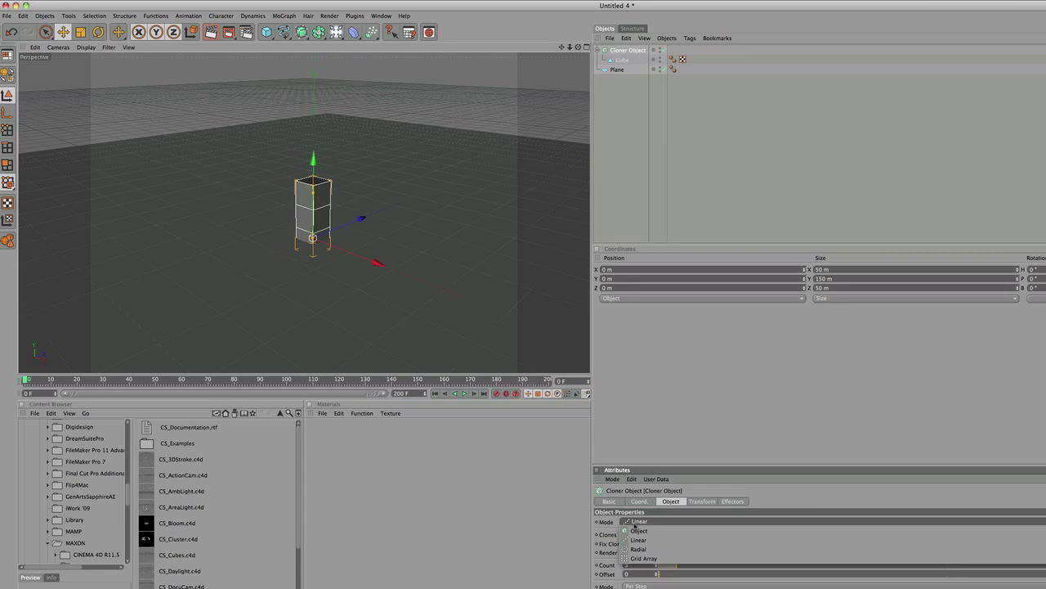
click(644, 557)
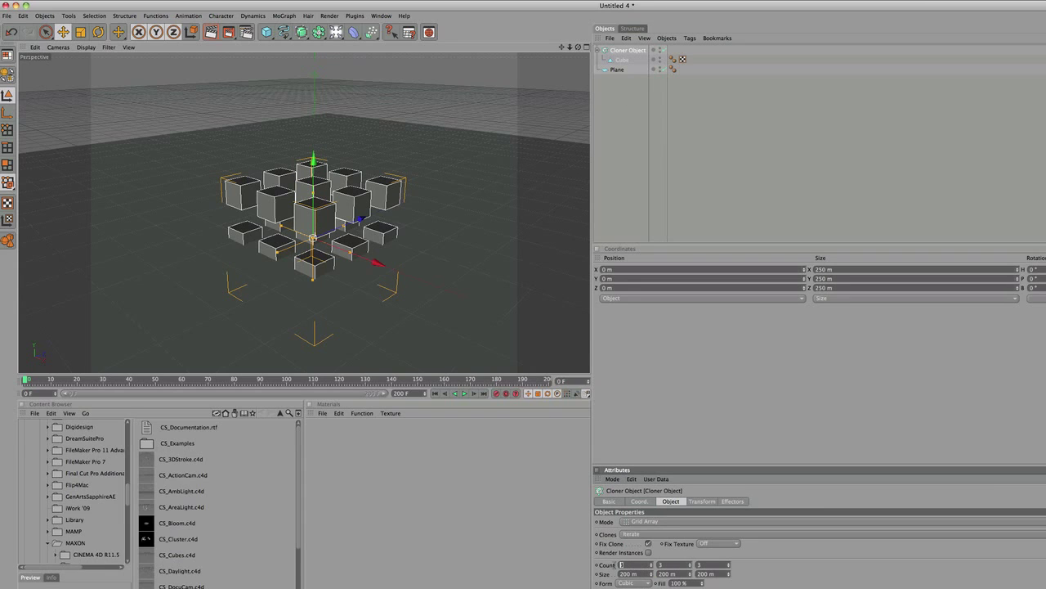
text(10)
key(Tab)
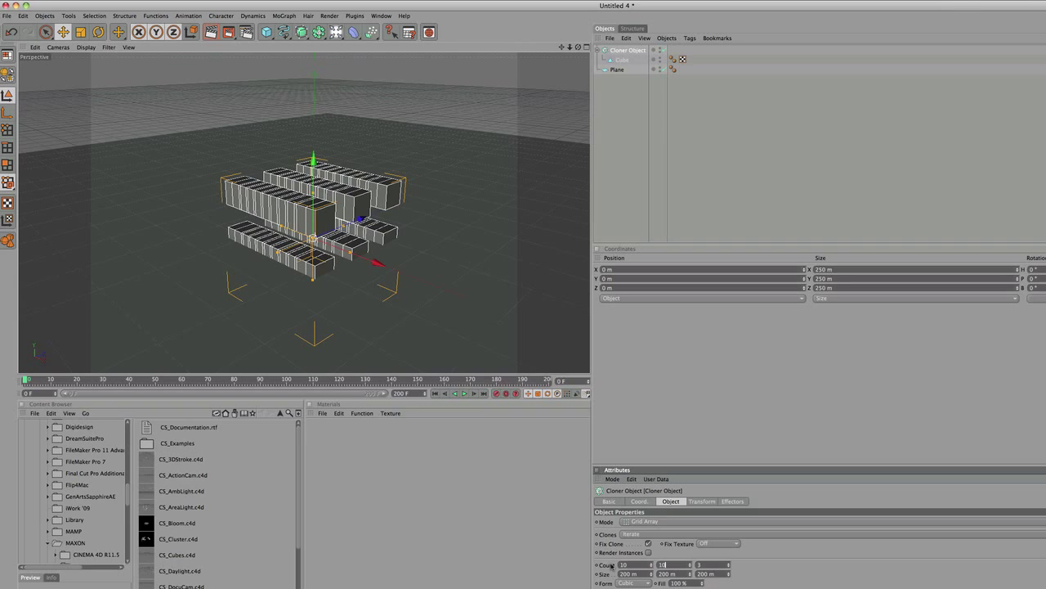
text(10)
key(Tab)
key(Return)
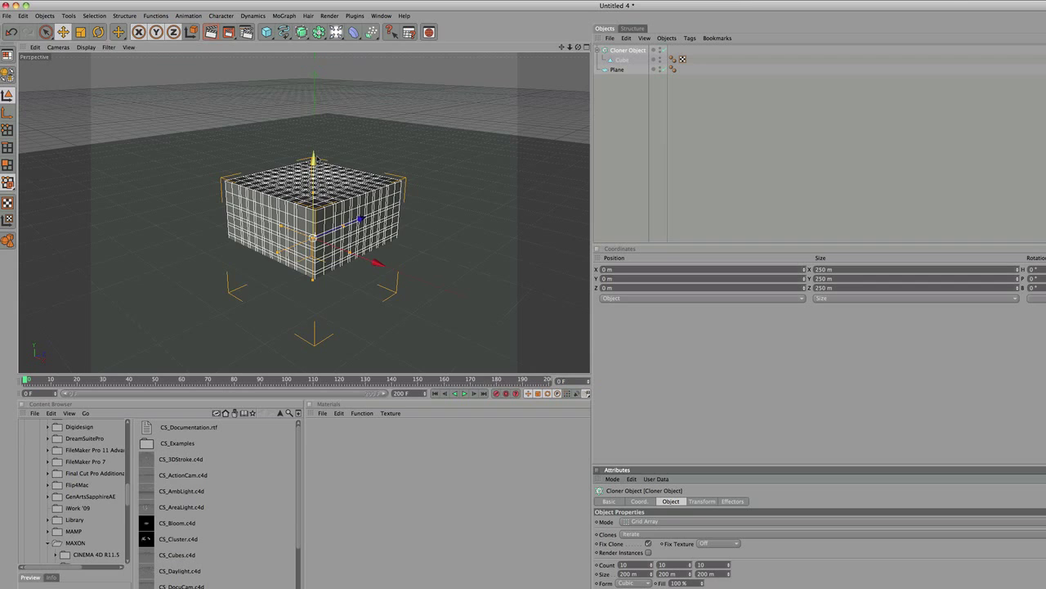
drag(314, 157, 314, 91)
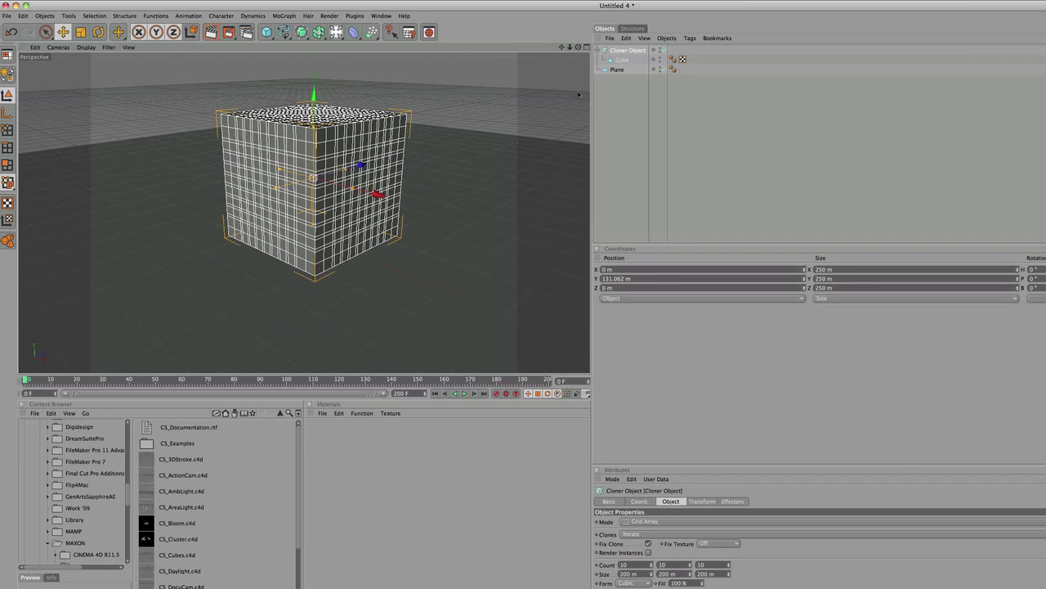
Step: Assign a MoGraph Rigid Body tag to the cloner and another to the plane
click(689, 38)
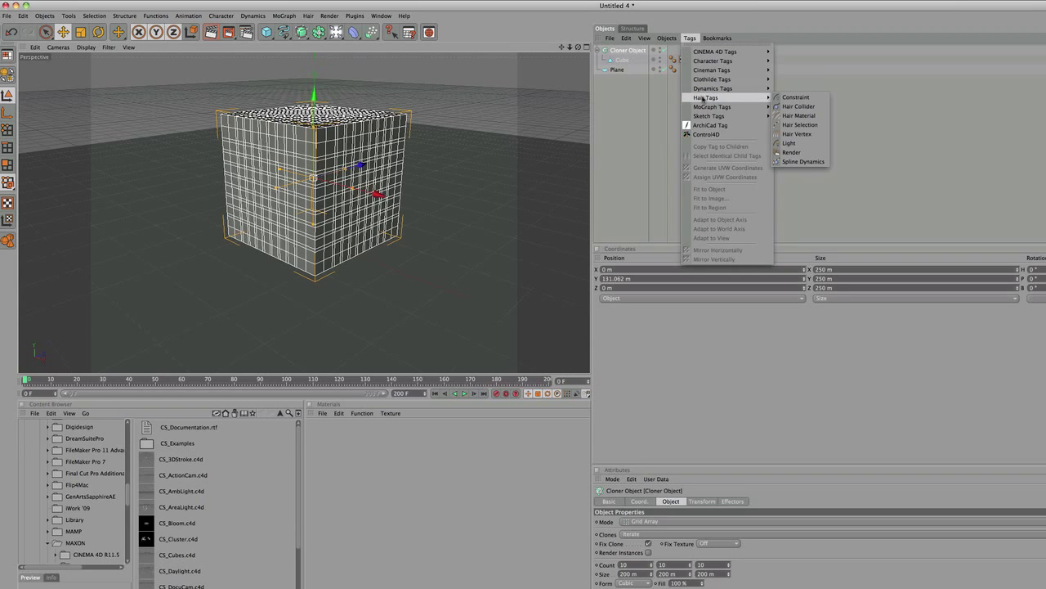
mouse_move(703, 107)
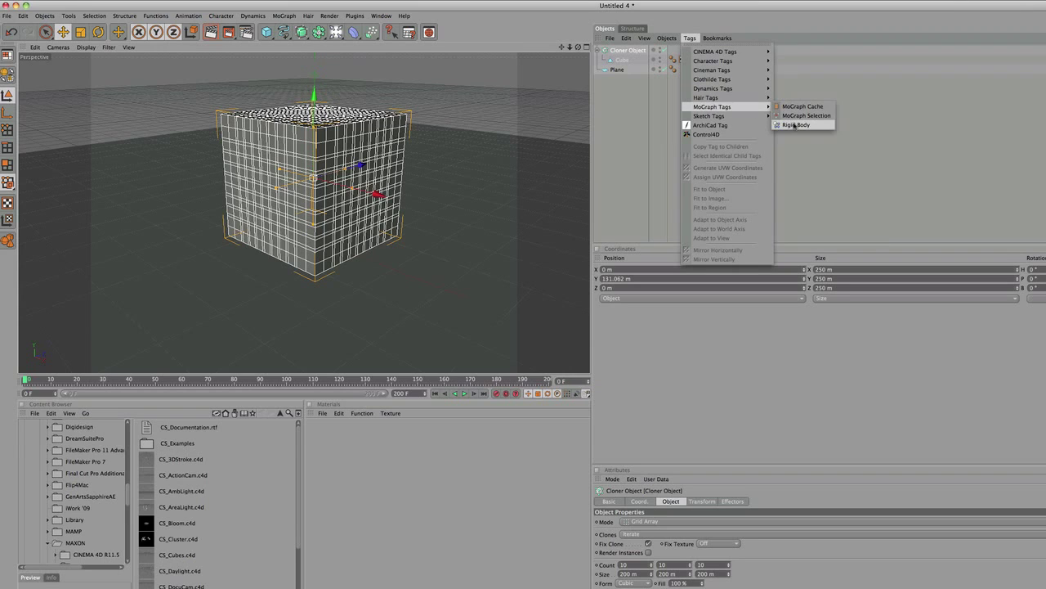
click(796, 125)
click(617, 69)
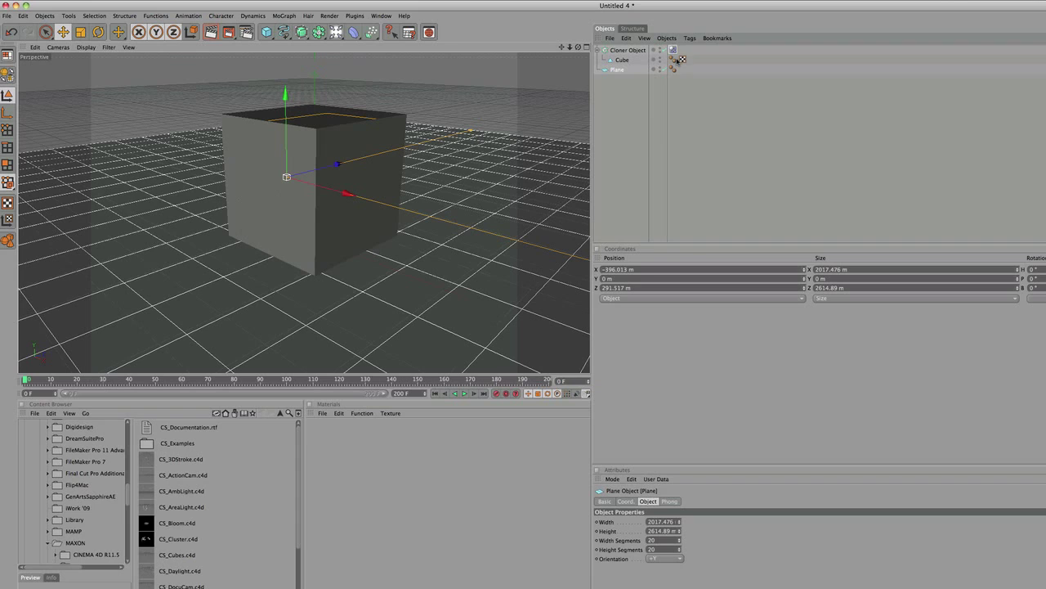
click(693, 40)
mouse_move(713, 107)
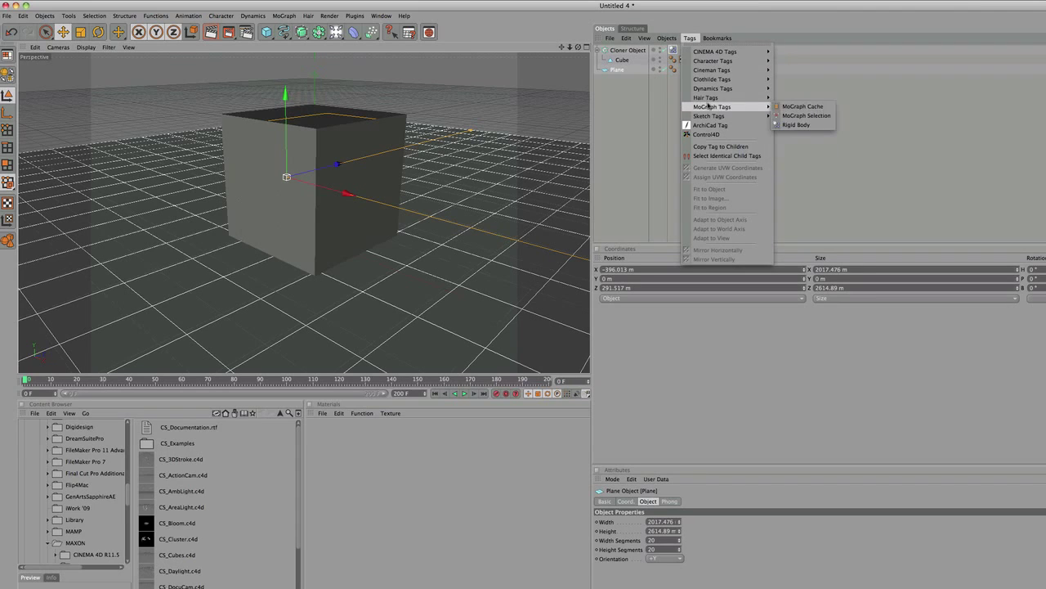
click(792, 124)
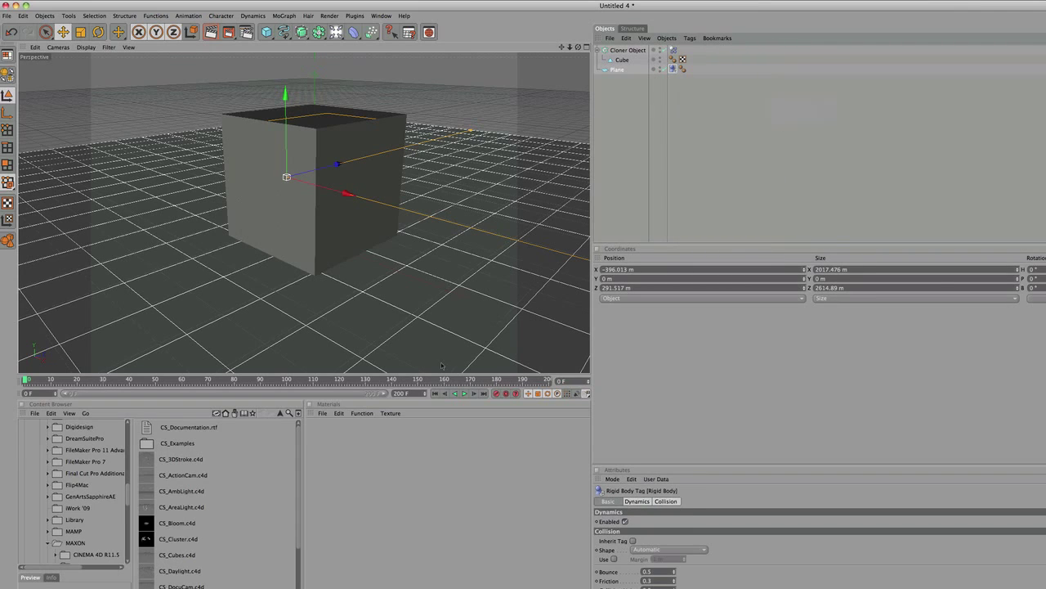
Step: Play the animation to check how the cloned cubes collide with the plane, and rewind to frame 0
click(464, 395)
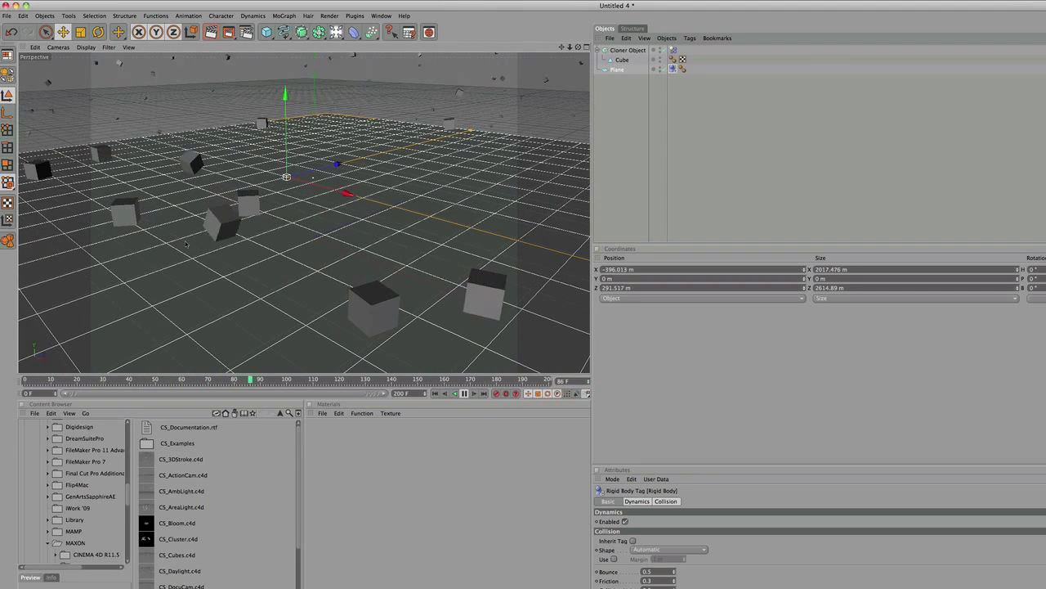
click(464, 393)
click(436, 393)
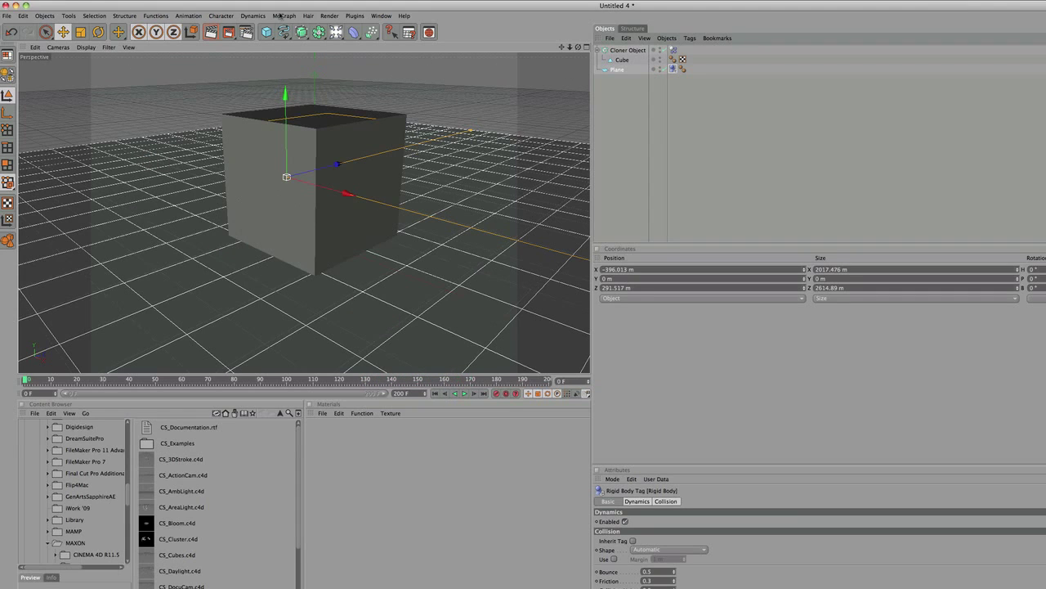
Step: Add a camera to the scene and make it the active scene camera of the perspective view
click(336, 32)
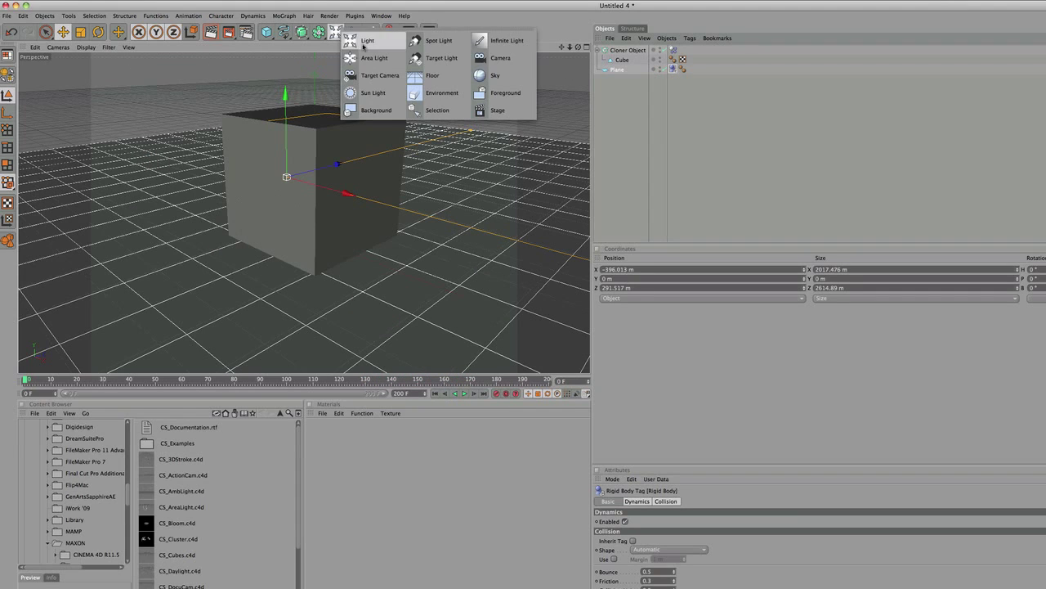
click(500, 58)
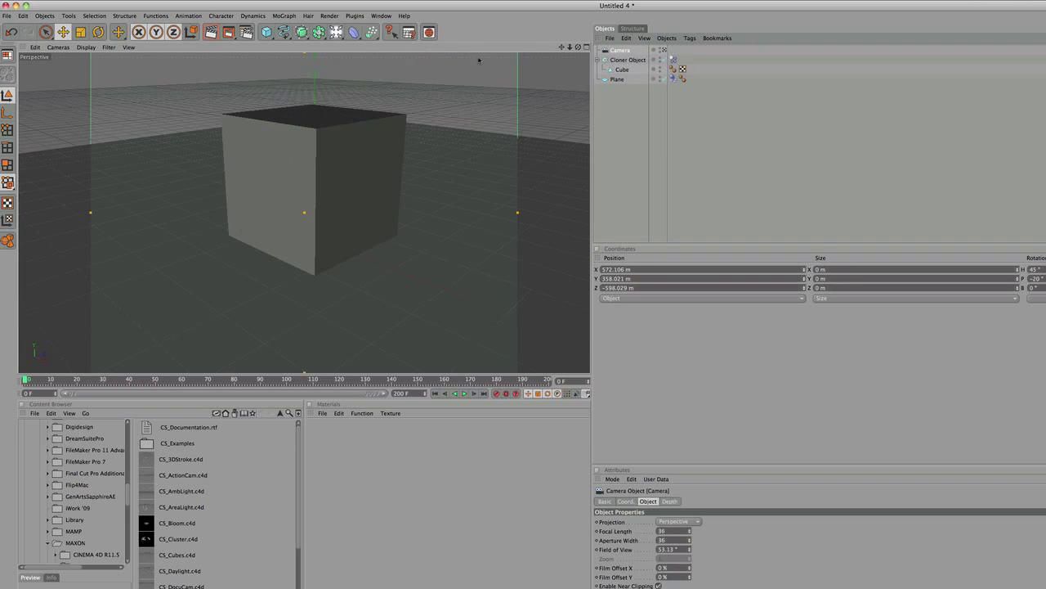
click(666, 52)
click(52, 47)
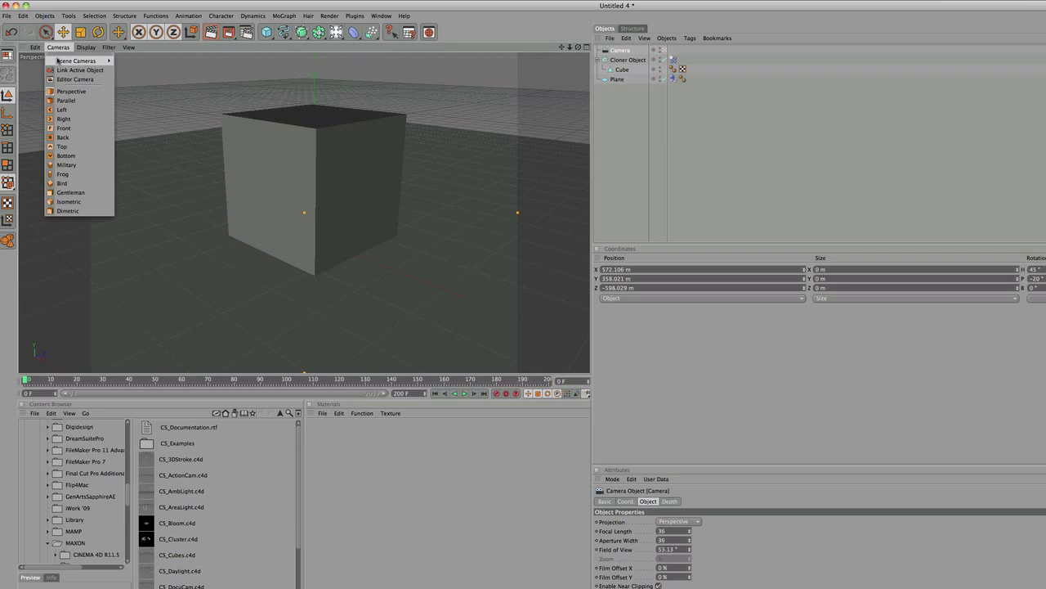
click(132, 59)
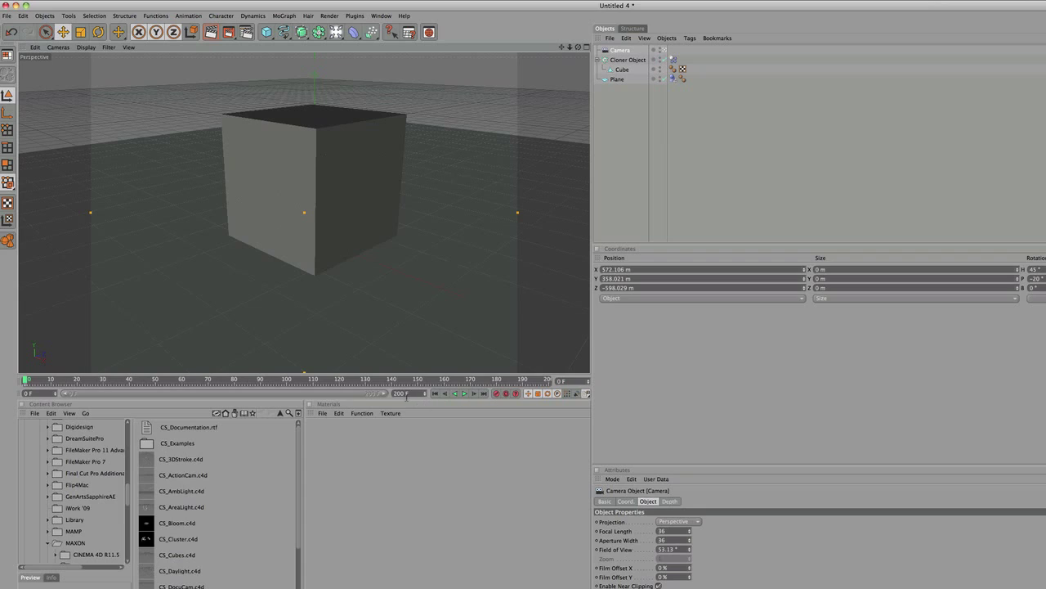
Step: Orbit the camera around the cubes to about X 526, Y 337, Z -6 m at frame 200 and keyframe it
click(402, 393)
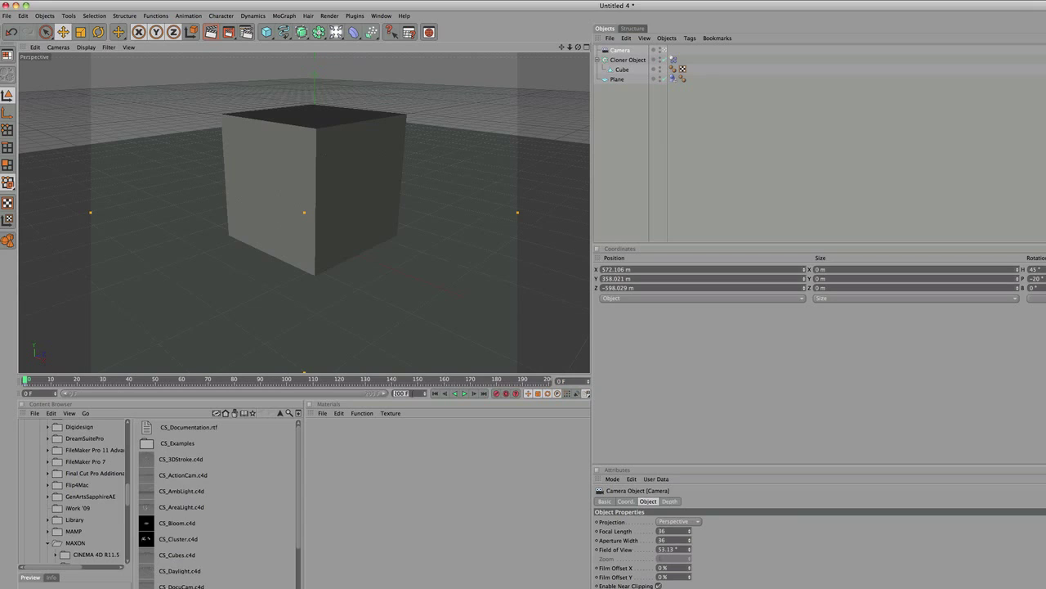
click(550, 383)
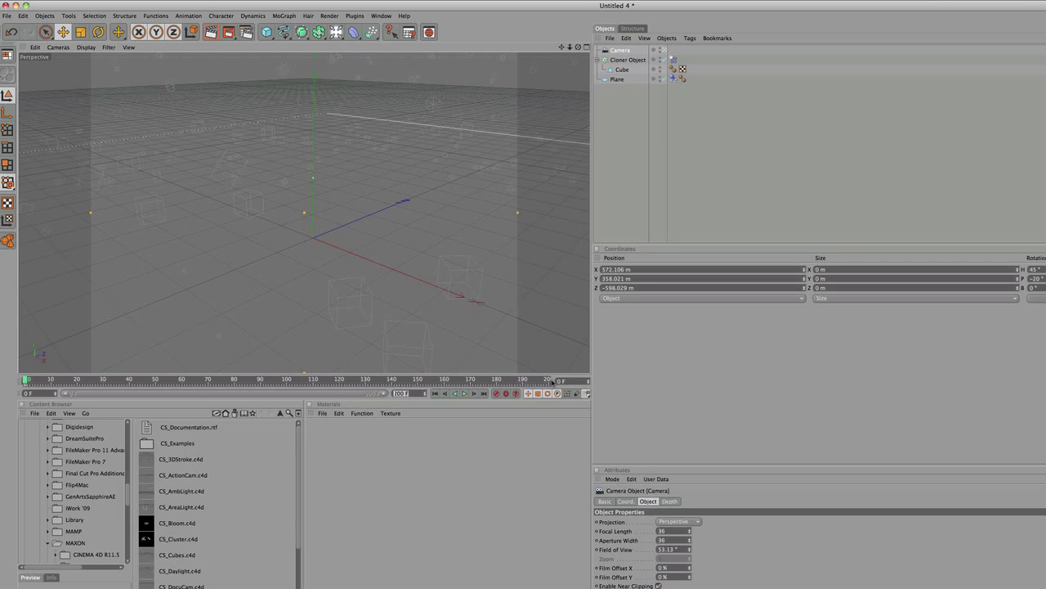
click(549, 381)
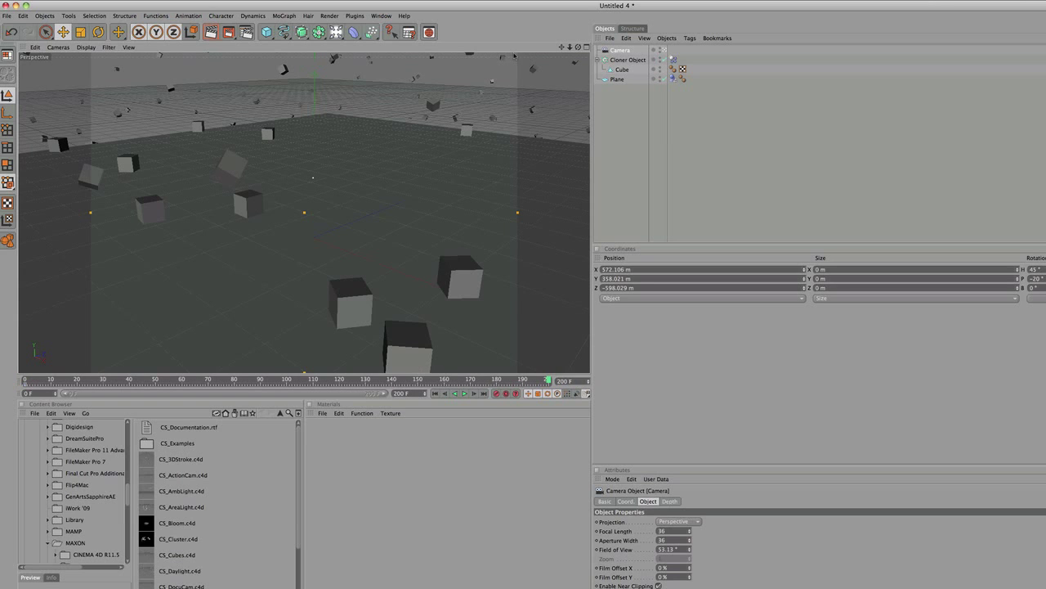
drag(578, 47, 343, 47)
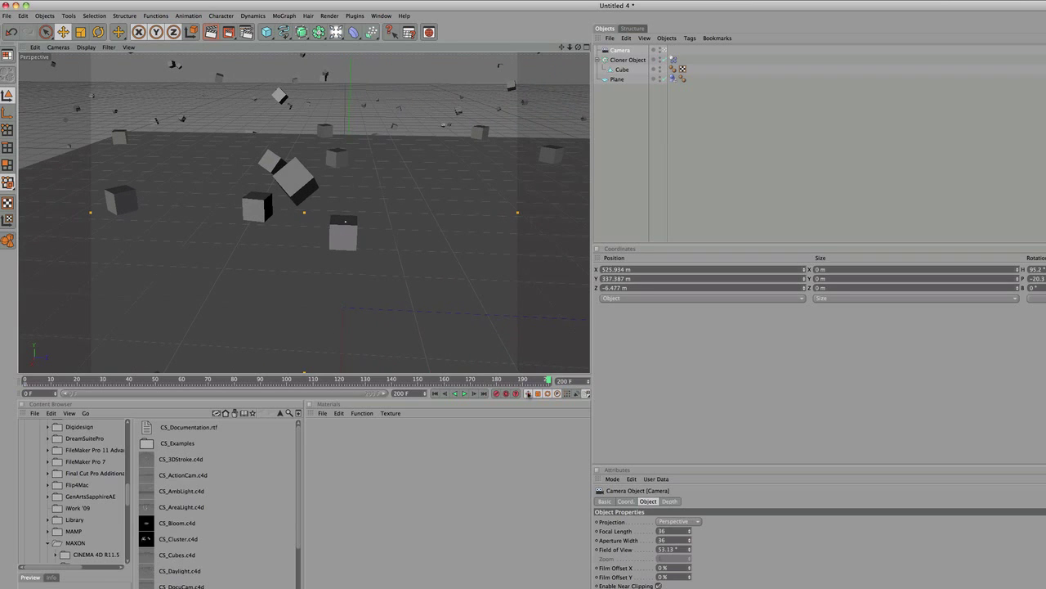
Step: Play the animation from frame 0 to check the camera move, and rewind to the start
click(435, 393)
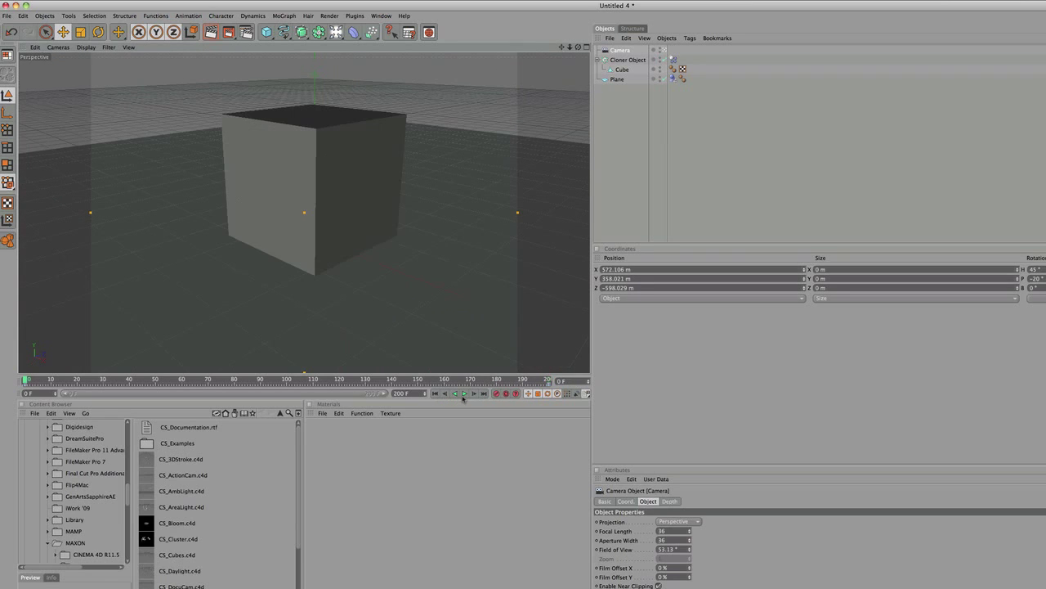
click(465, 393)
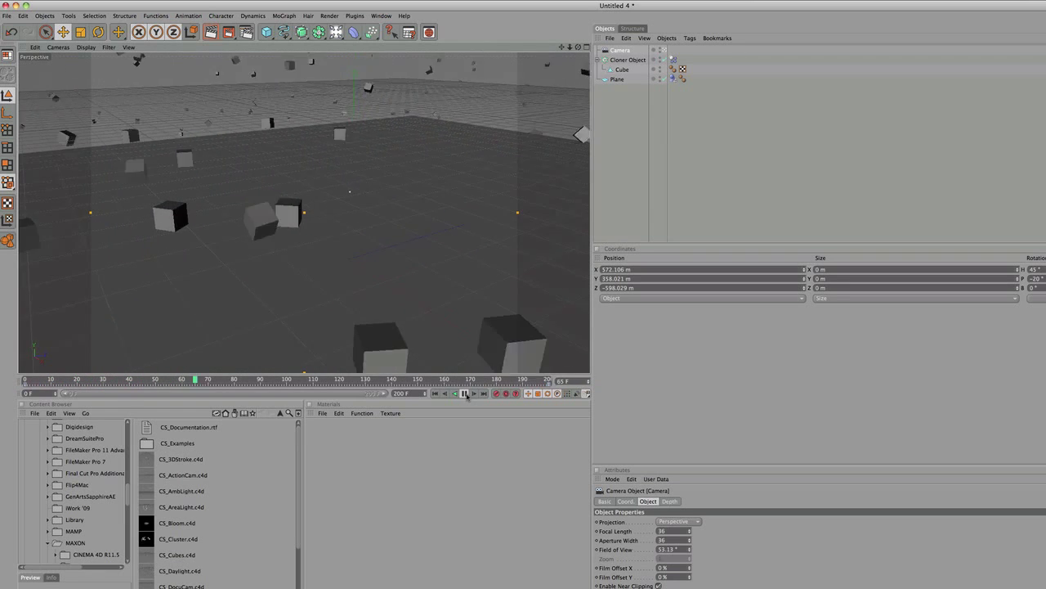
click(464, 394)
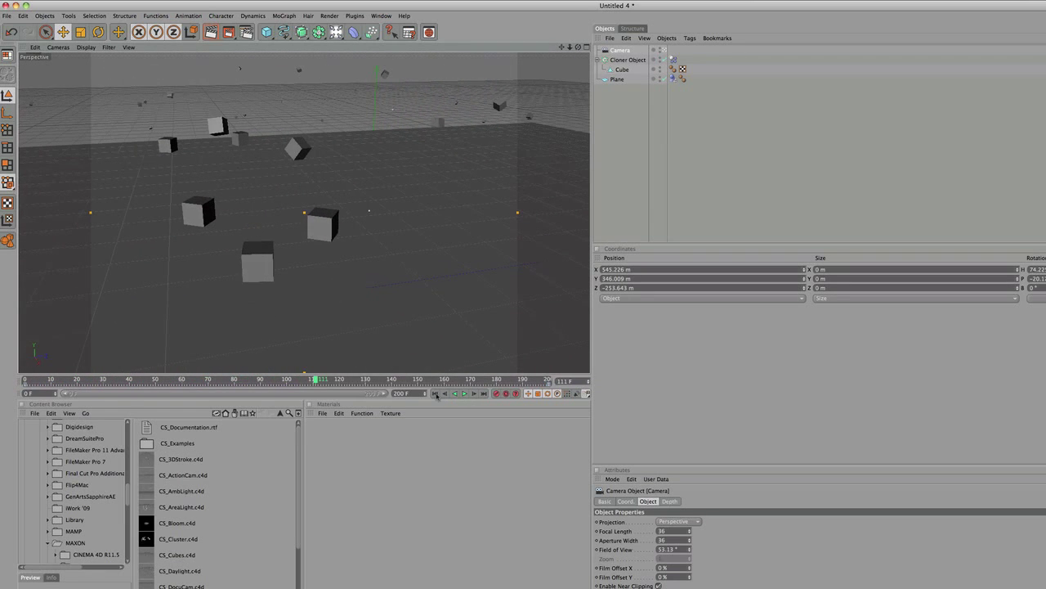
click(436, 393)
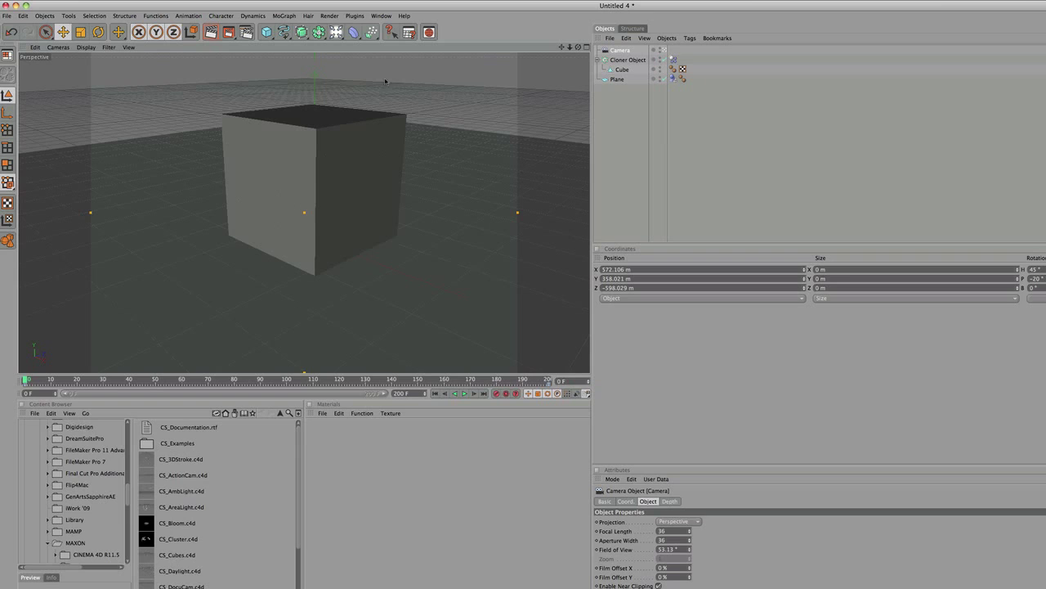
Step: Keyframe the Time Scale at 1 at frame 10 in the project's MoDynamics settings
click(23, 15)
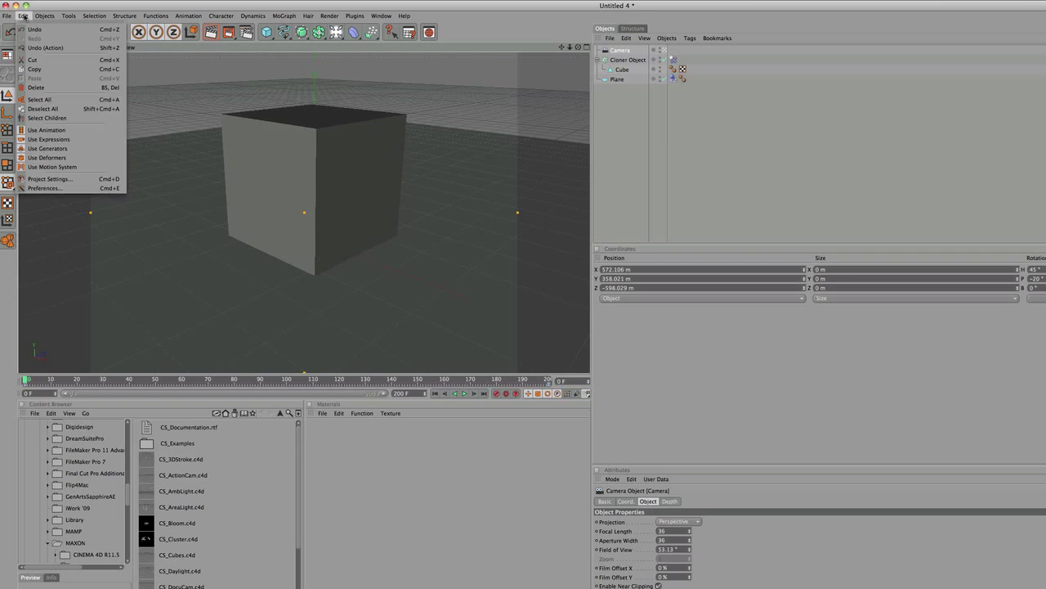
click(49, 178)
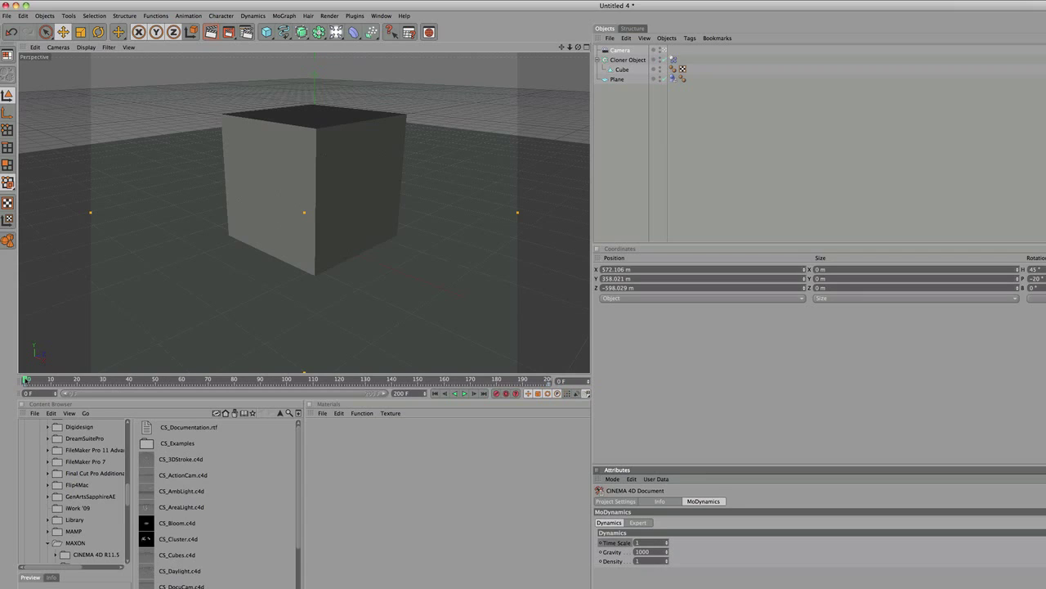
click(467, 394)
click(465, 394)
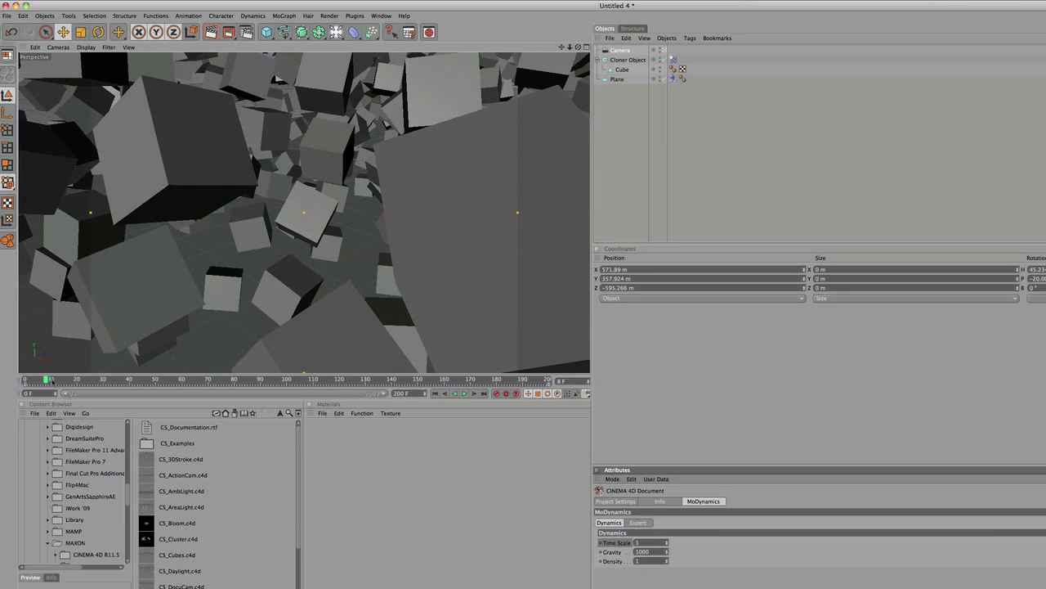
drag(47, 380, 79, 379)
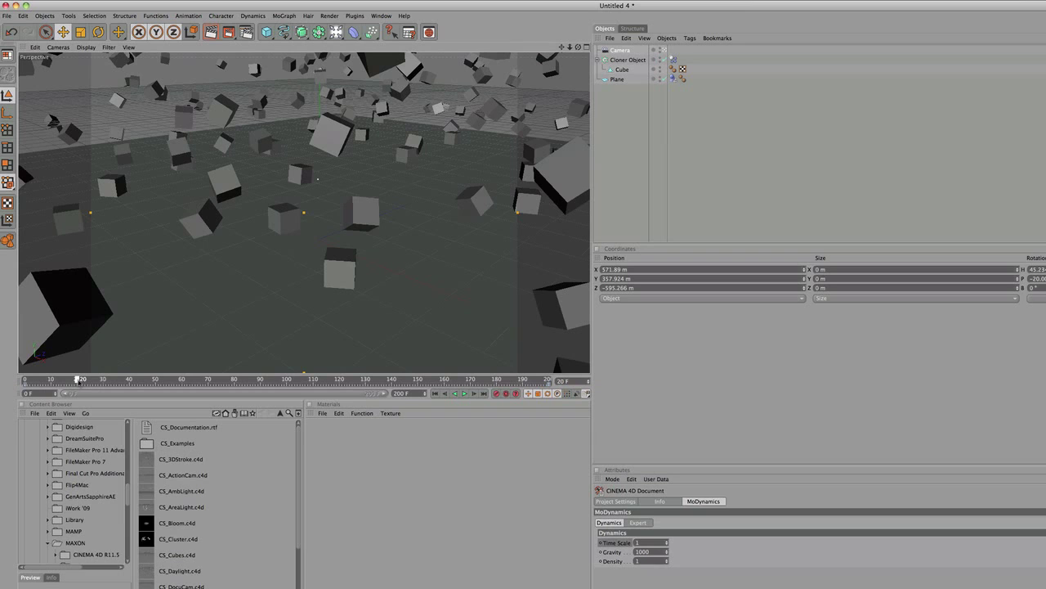
drag(79, 379, 50, 379)
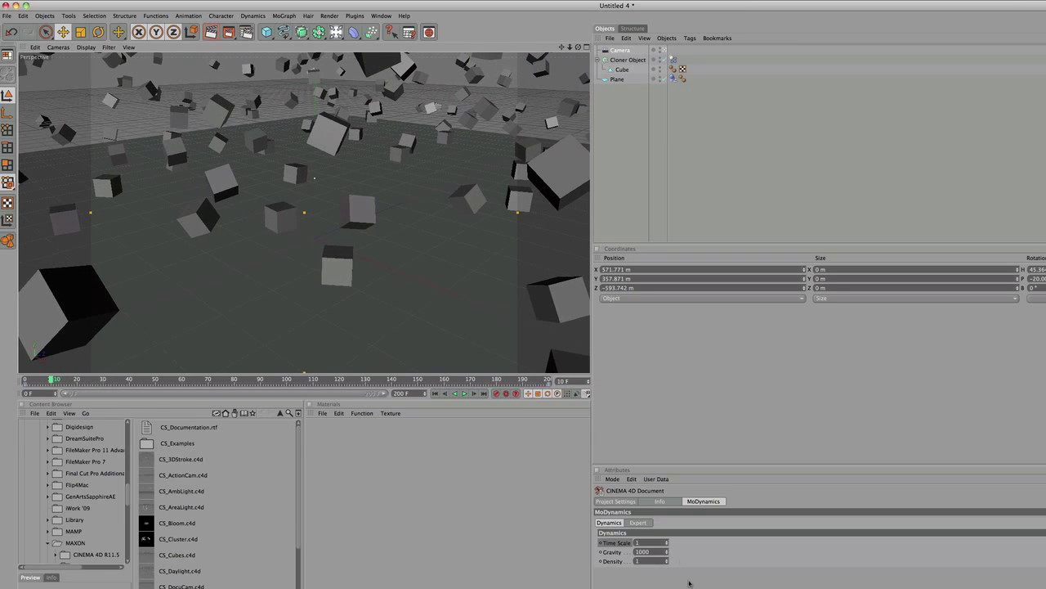
ctrl+click(601, 543)
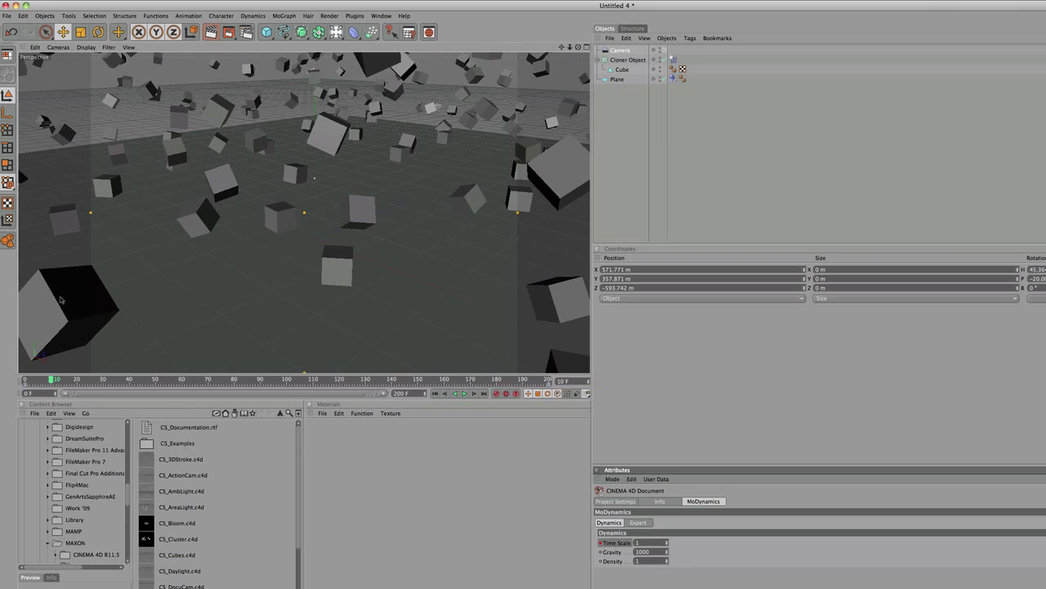
Step: Set the MoDynamics Time Scale to 0 and keyframe it at frames 20 and 160
drag(54, 380, 77, 380)
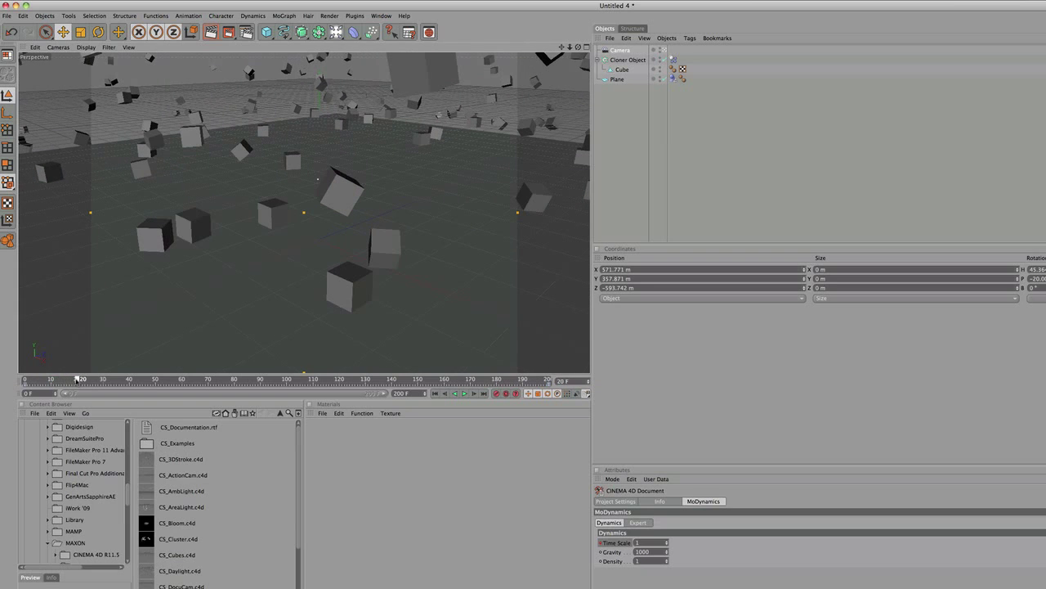
click(637, 542)
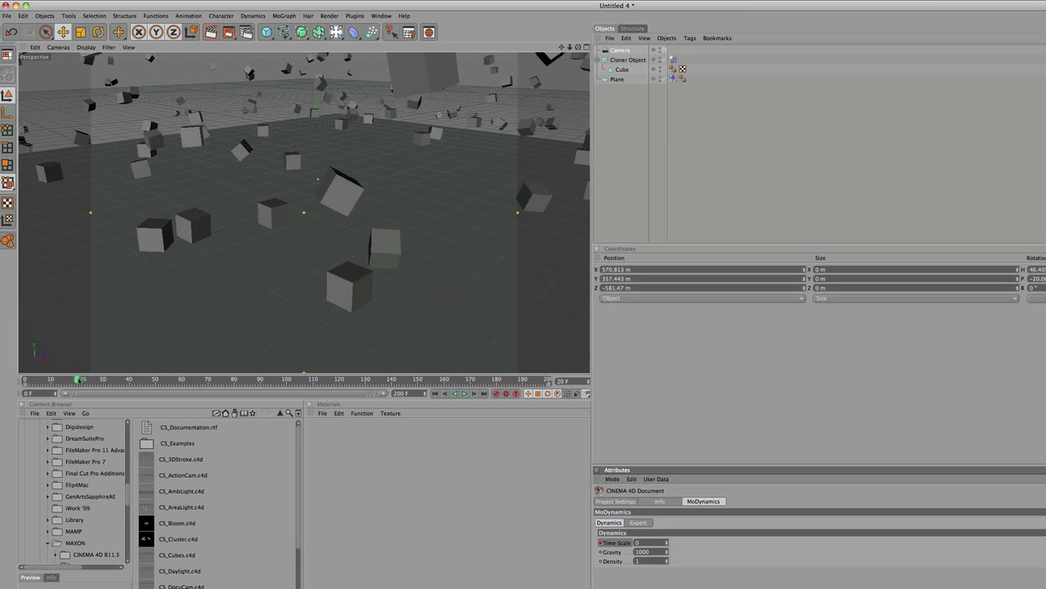
drag(80, 378, 451, 391)
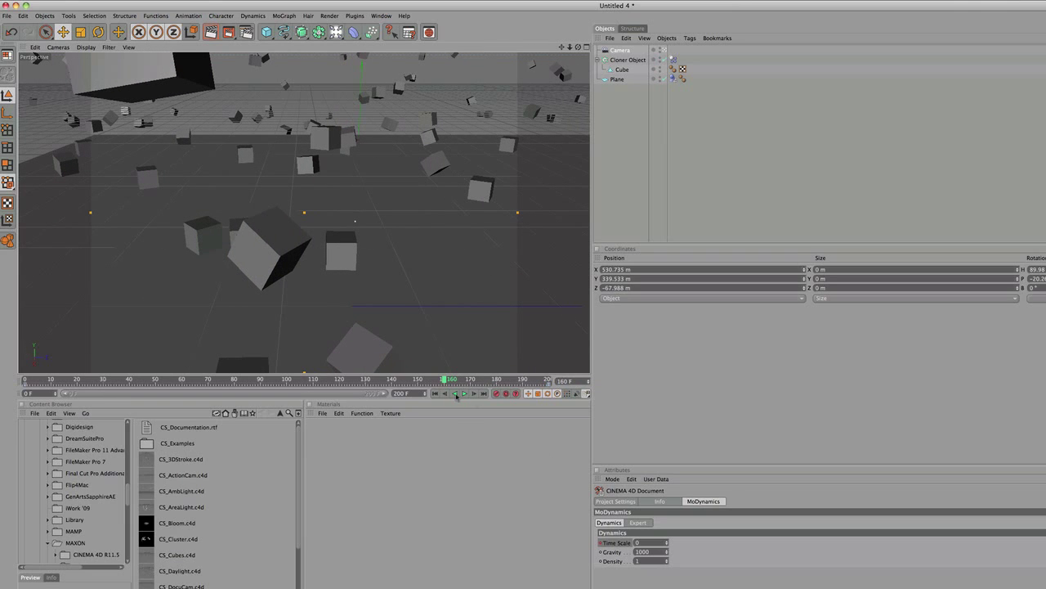
click(601, 543)
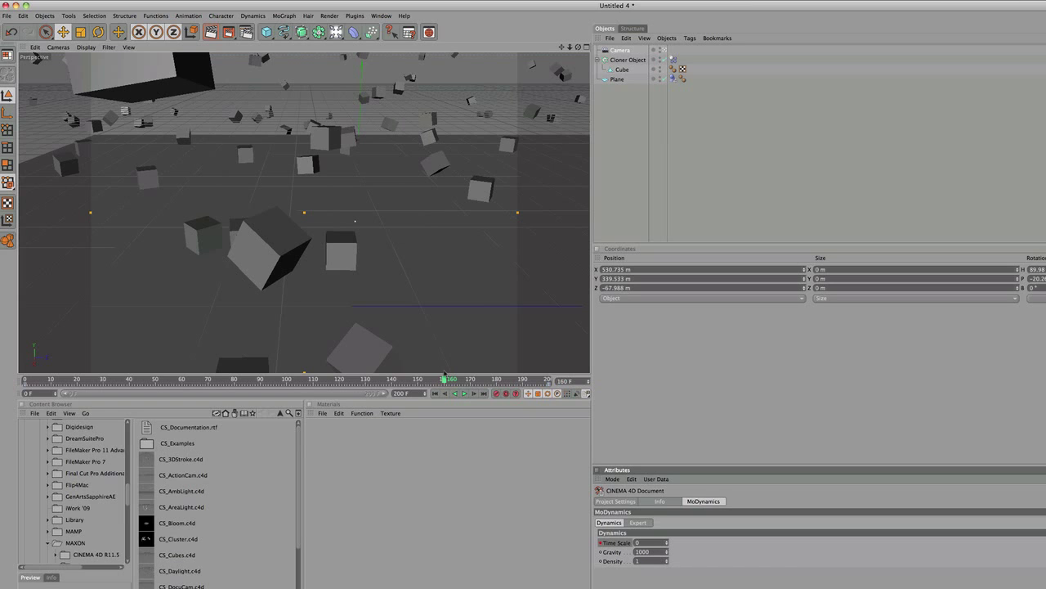
Step: Keyframe the MoDynamics Time Scale at 1 at frame 170
drag(447, 381, 472, 381)
click(635, 543)
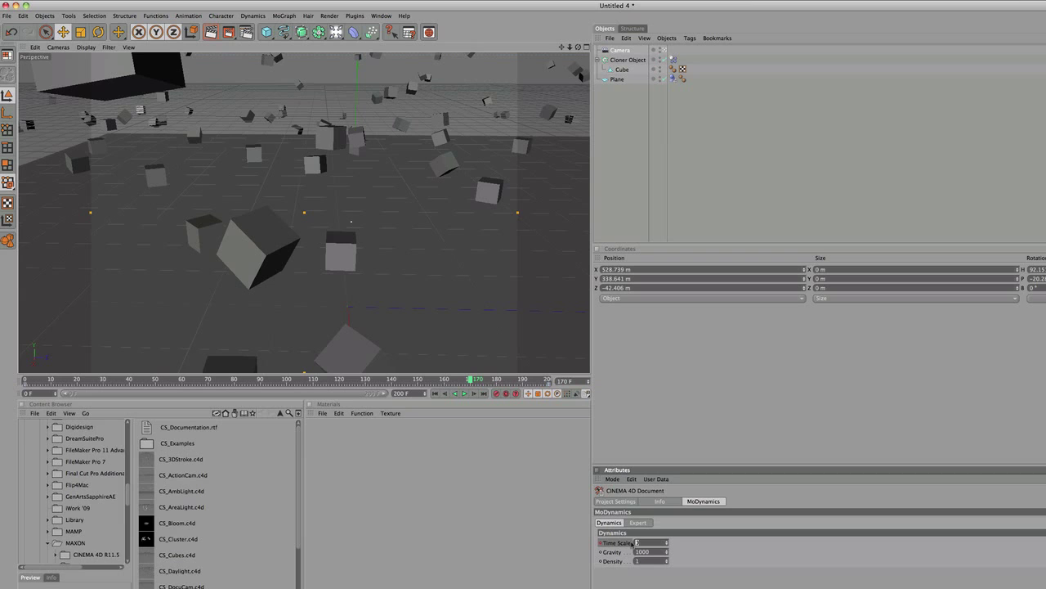
key(Return)
Step: Scrub through the opening frames to check how the cubes burst apart, and return to frame 0
drag(471, 379, 28, 381)
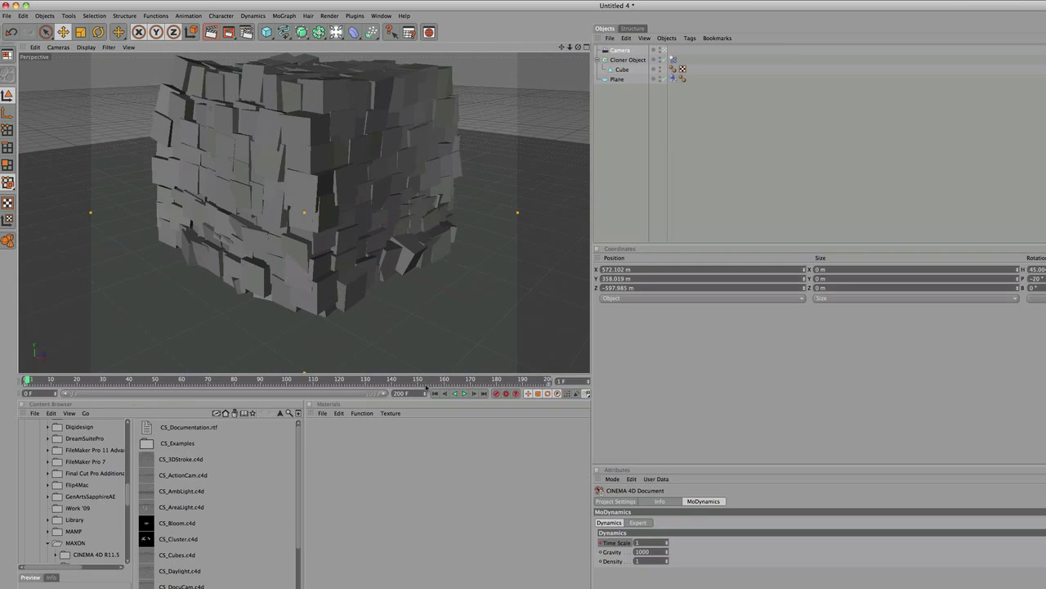
click(435, 393)
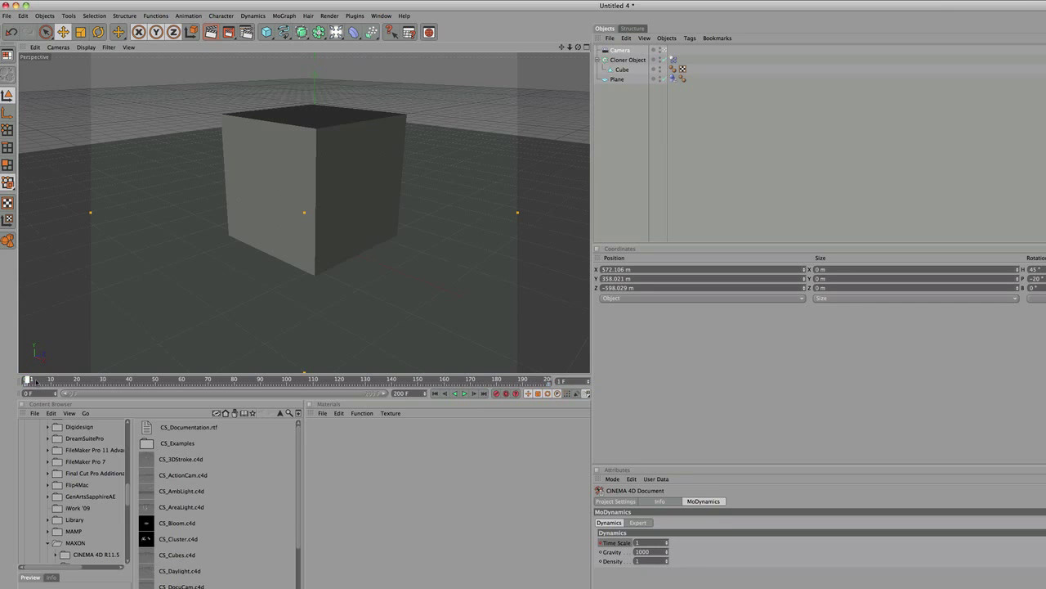
drag(36, 381, 36, 382)
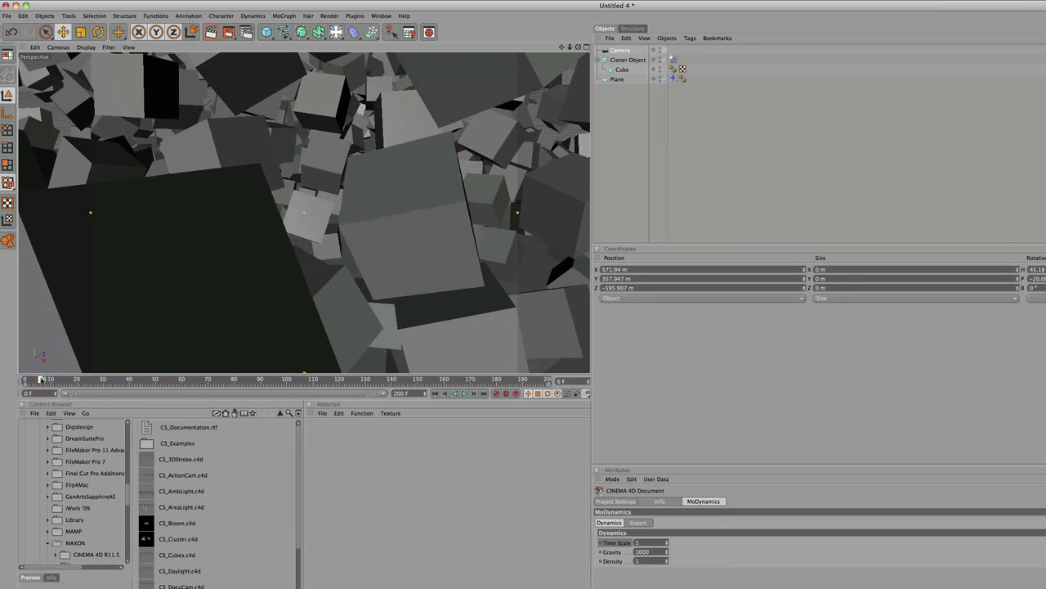
drag(41, 379, 25, 379)
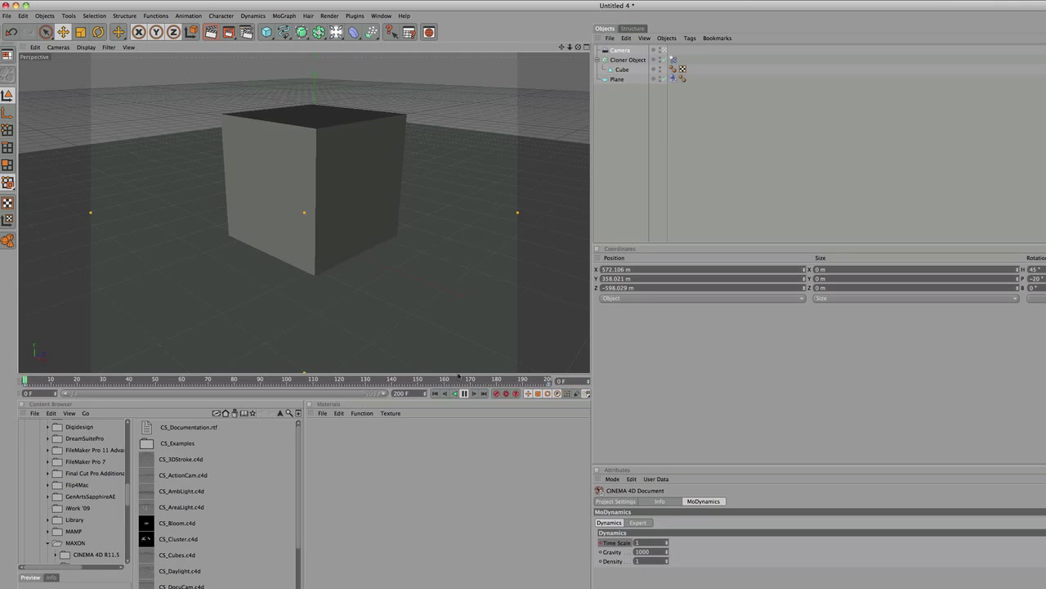